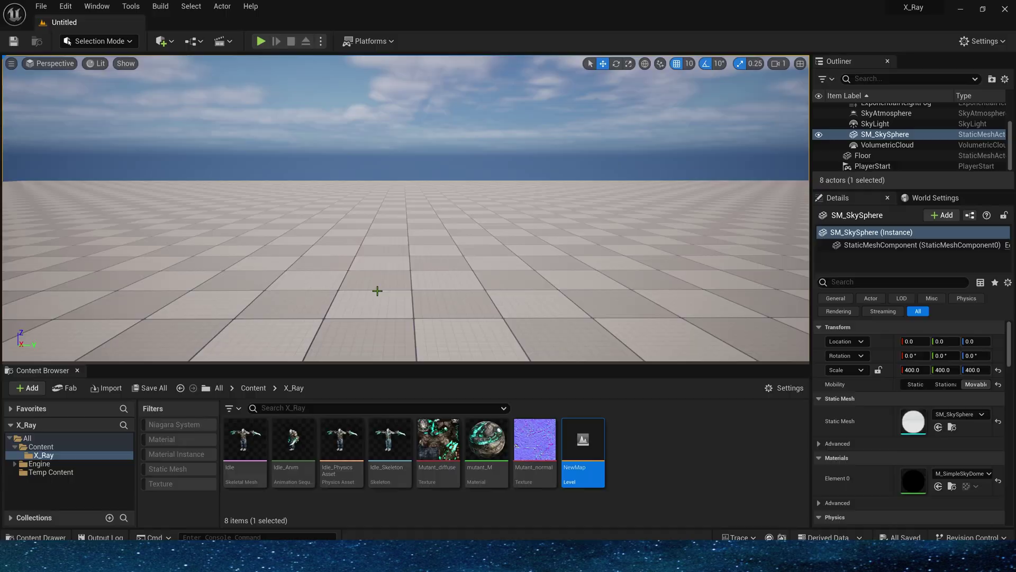
# Place the Idle_Anim animation asset on the floor of the level at about X 830, Y -420
pyautogui.moveTo(293, 449); pyautogui.dragTo(468, 333)
pyautogui.press('d')
pyautogui.moveTo(468, 329); pyautogui.dragTo(339, 296, button='right')
pyautogui.press('w')
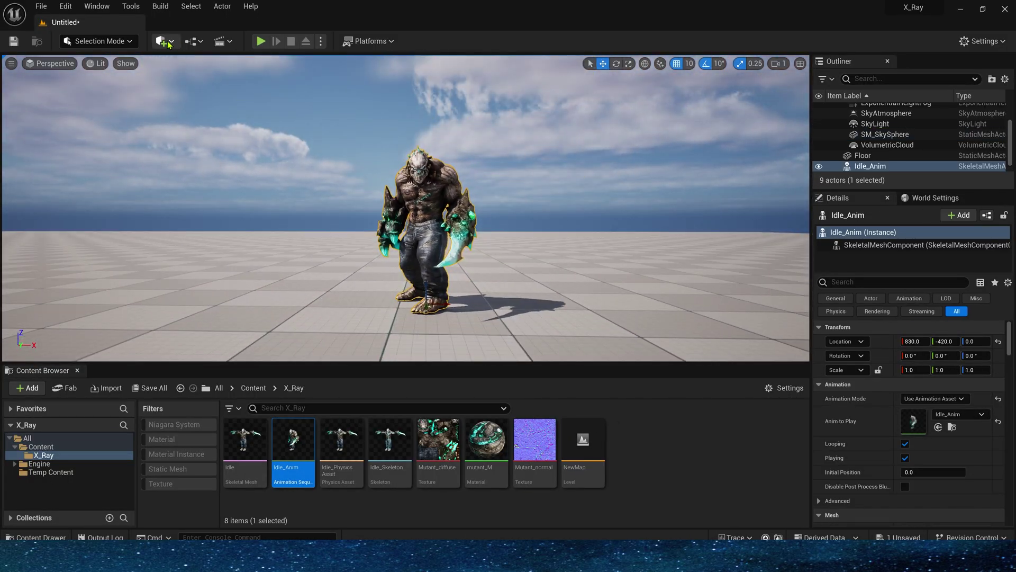
# Add a cube in front of the character and scale it wider and taller into a wall that hides the character
pyautogui.click(164, 42)
pyautogui.moveTo(198, 132)
pyautogui.moveTo(234, 166)
pyautogui.moveTo(294, 169); pyautogui.dragTo(386, 347)
pyautogui.moveTo(386, 338); pyautogui.dragTo(318, 355, button='right')
pyautogui.press('d')
pyautogui.press('r')
pyautogui.moveTo(362, 226); pyautogui.dragTo(424, 249)
pyautogui.moveTo(378, 207); pyautogui.dragTo(378, 159)
pyautogui.moveTo(402, 211); pyautogui.dragTo(508, 212, button='right')
pyautogui.press('a')
pyautogui.click(90, 121)
pyautogui.press('w')
pyautogui.scroll(-5, 450, 191)
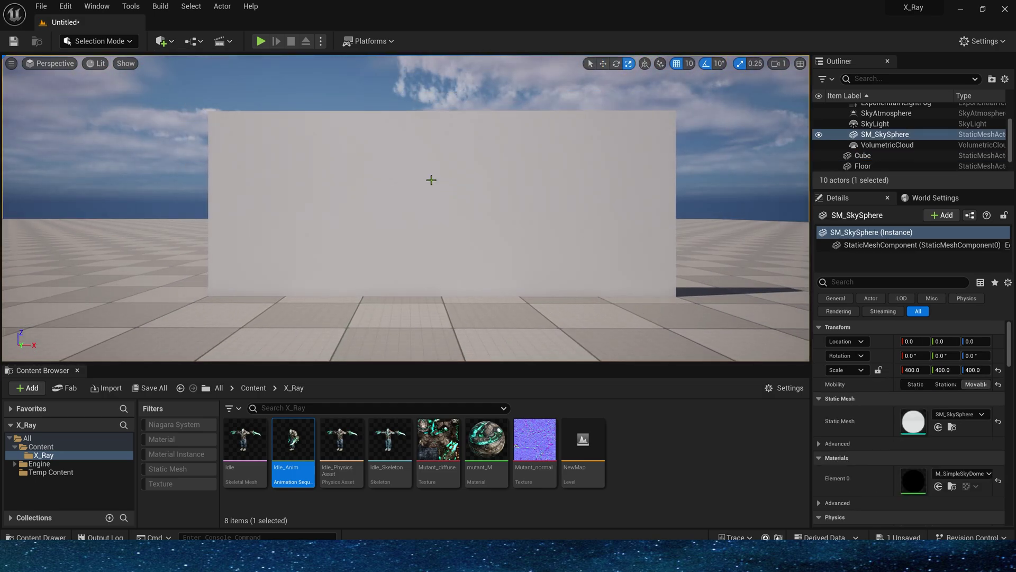
# Select the Idle_Anim character behind the wall and view its outline from the wall's front side
pyautogui.press('d')
pyautogui.moveTo(415, 196); pyautogui.dragTo(281, 196, button='right')
pyautogui.click(536, 186)
pyautogui.moveTo(535, 185); pyautogui.dragTo(662, 190, button='right')
pyautogui.press('a')
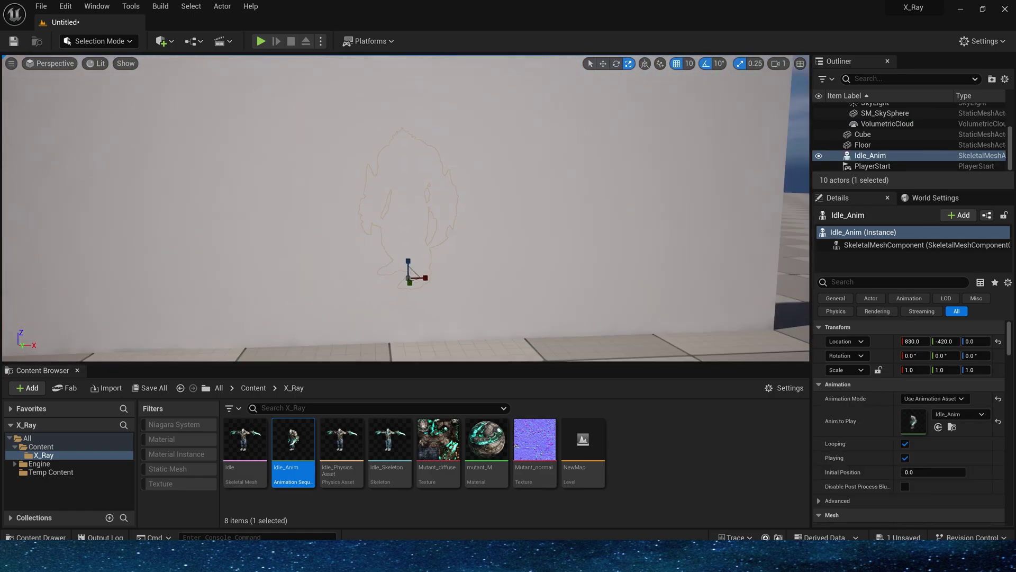
pyautogui.press('s')
# Add a Post Process Volume in front of the wall and enable its Infinite Extent (Unbound) option
pyautogui.click(163, 46)
pyautogui.write('pos')
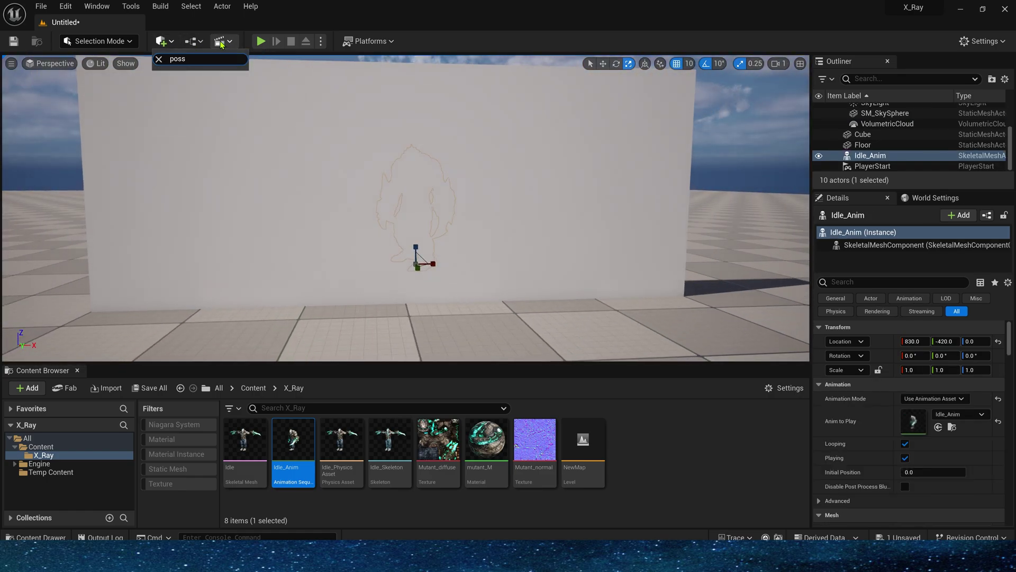
pyautogui.click(222, 81)
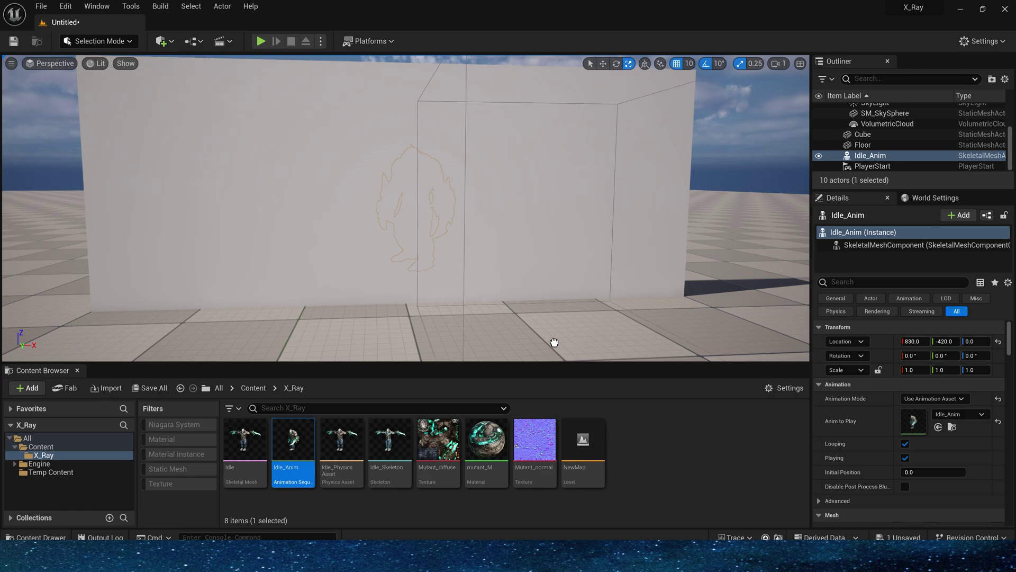
pyautogui.scroll(-15, 922, 400)
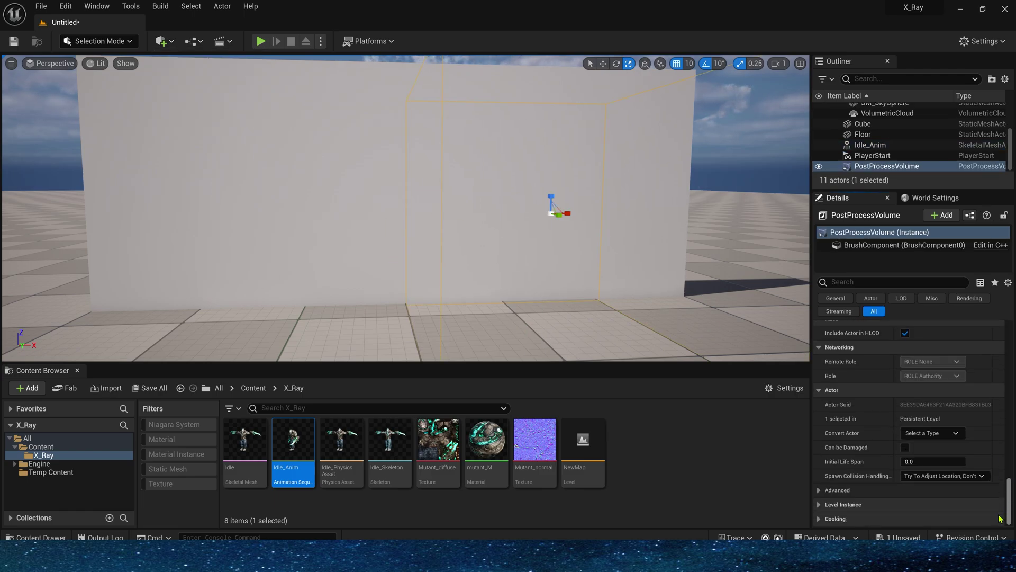
pyautogui.scroll(5, 872, 496)
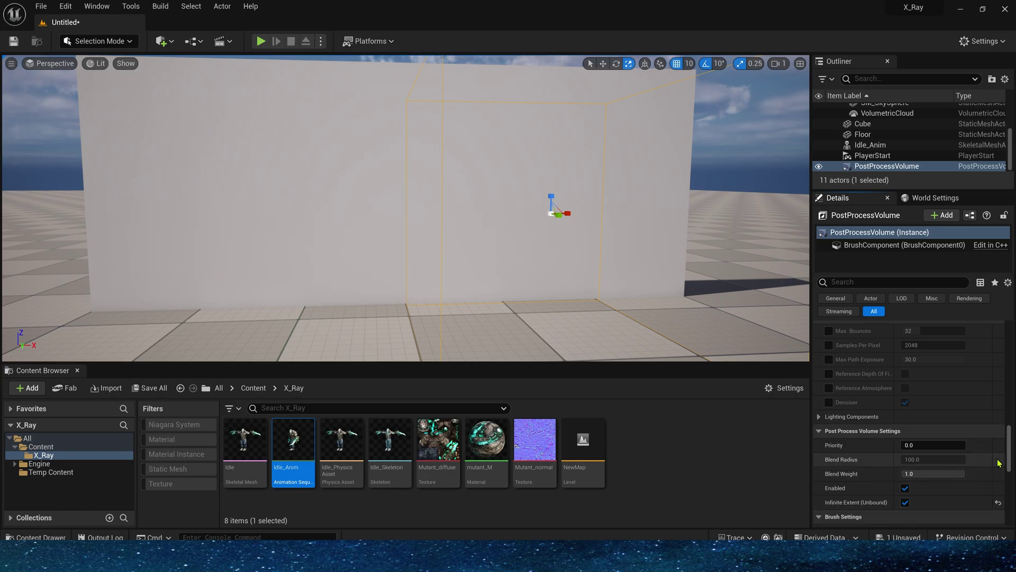
# Add one asset reference element to the volume's Post Process Materials array
pyautogui.scroll(3, 1011, 446)
pyautogui.scroll(6, 1012, 446)
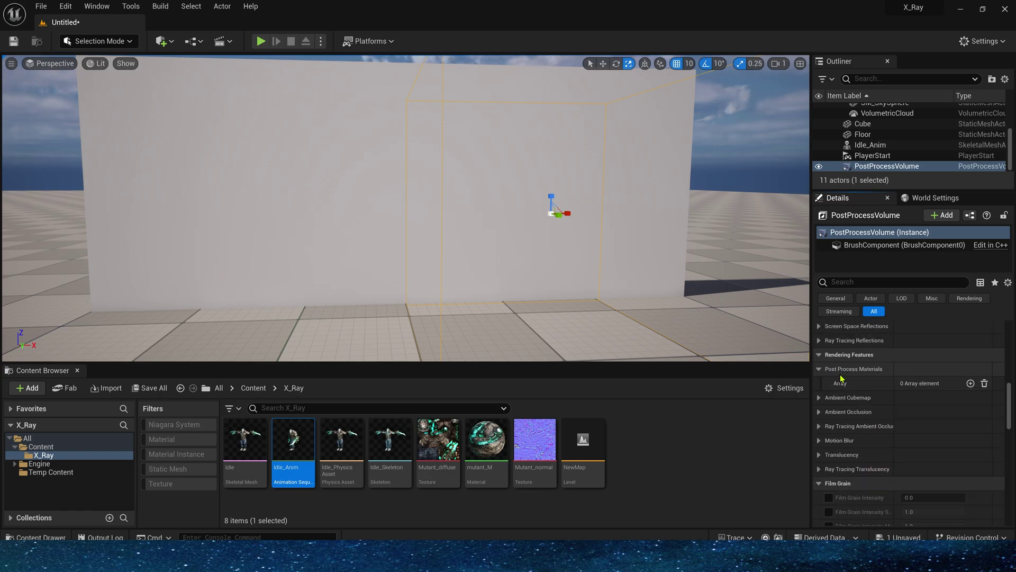
pyautogui.click(970, 383)
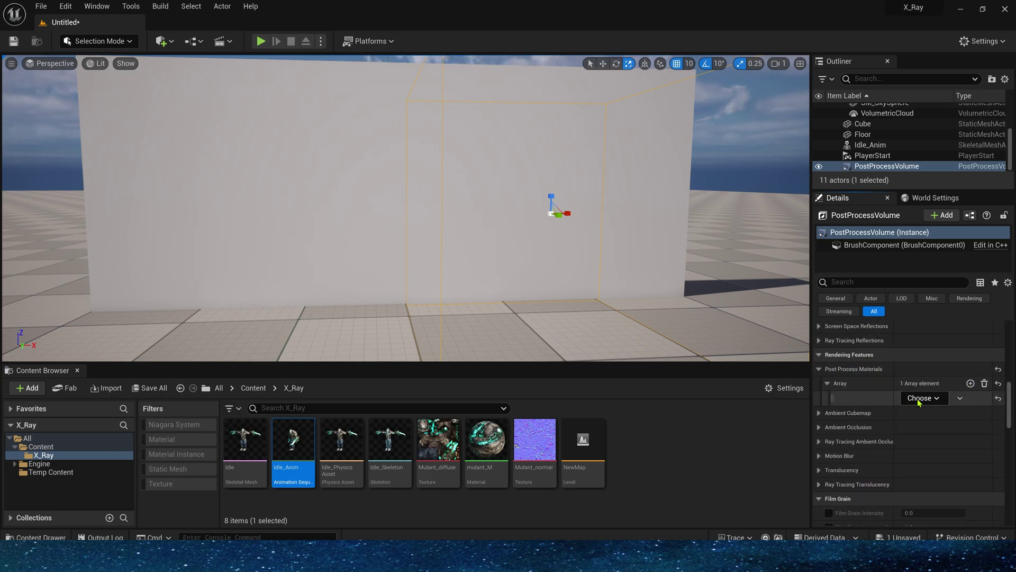
# Create a new material named PP_X_Ray in the X_Ray folder
pyautogui.click(662, 453)
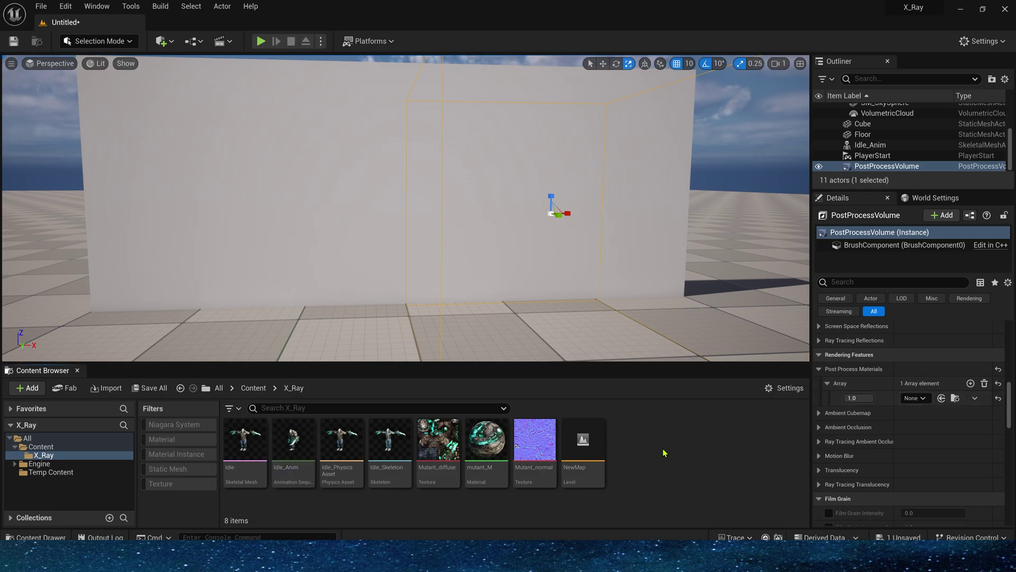
pyautogui.rightClick(666, 452)
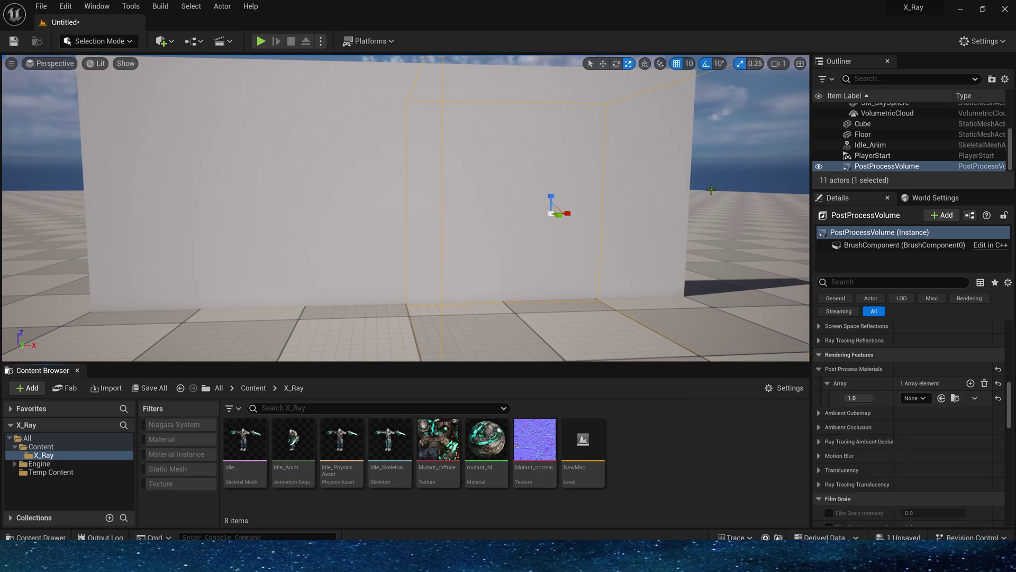
pyautogui.click(704, 167)
pyautogui.write('PP_X_Ray')
pyautogui.press('Return')
# Set Custom Depth-Stencil Pass to Enabled with Stencil in the project settings
pyautogui.click(984, 42)
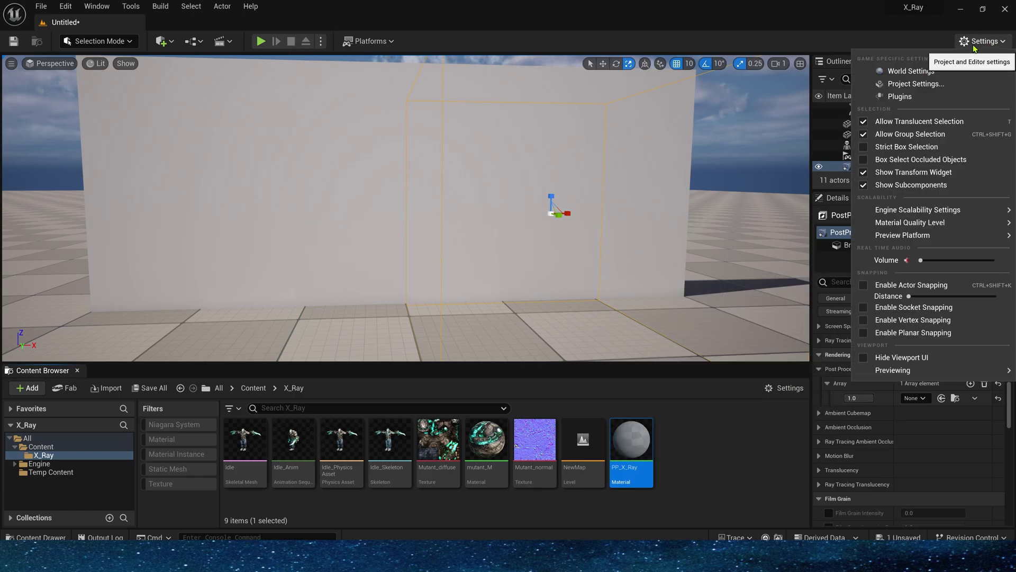
pyautogui.click(913, 83)
pyautogui.write('sten')
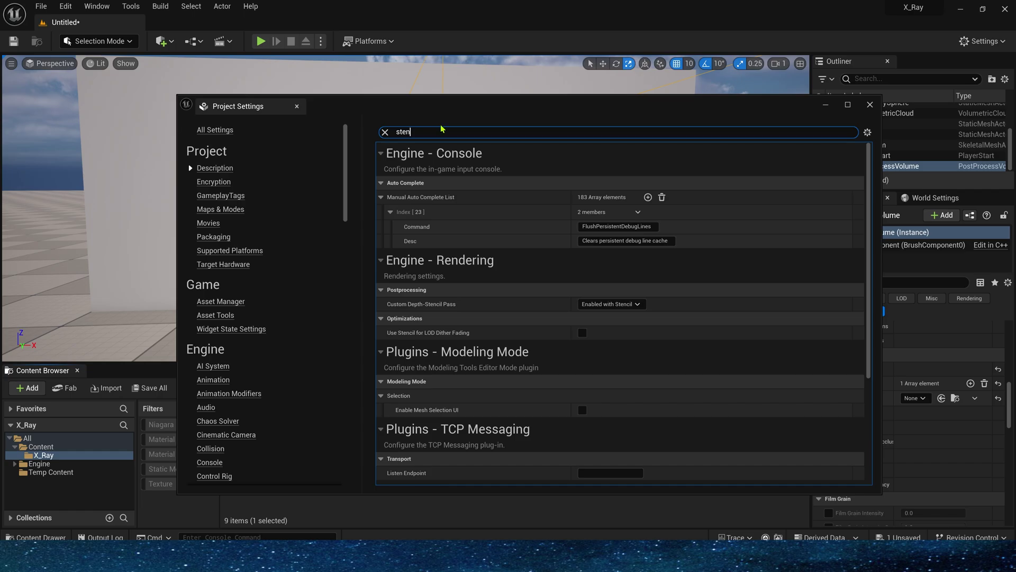
pyautogui.click(612, 304)
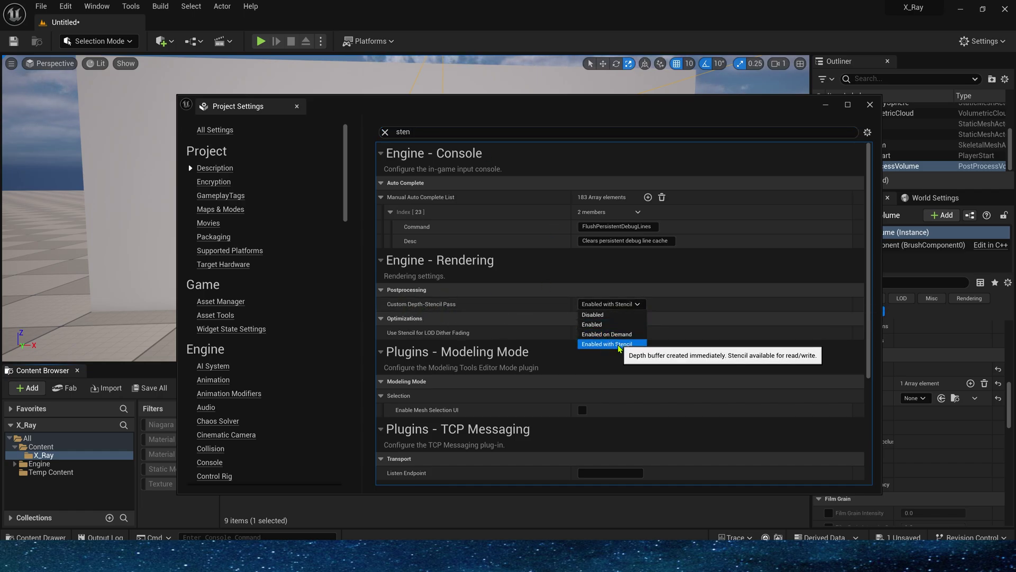
pyautogui.click(614, 345)
pyautogui.click(870, 104)
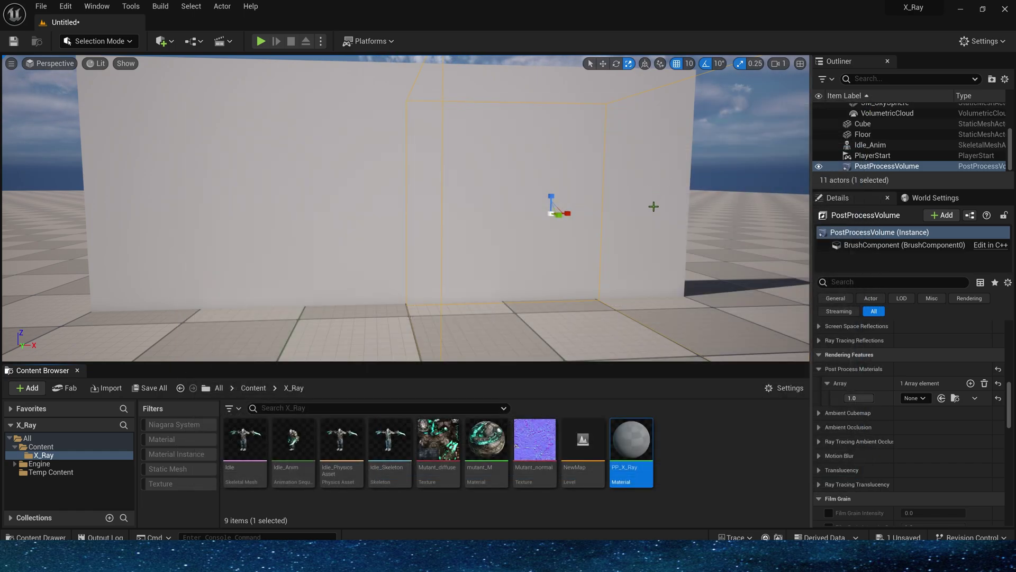
# Open the PP_X_Ray material and set its Material Domain to Post Process
pyautogui.doubleClick(632, 460)
pyautogui.click(423, 229)
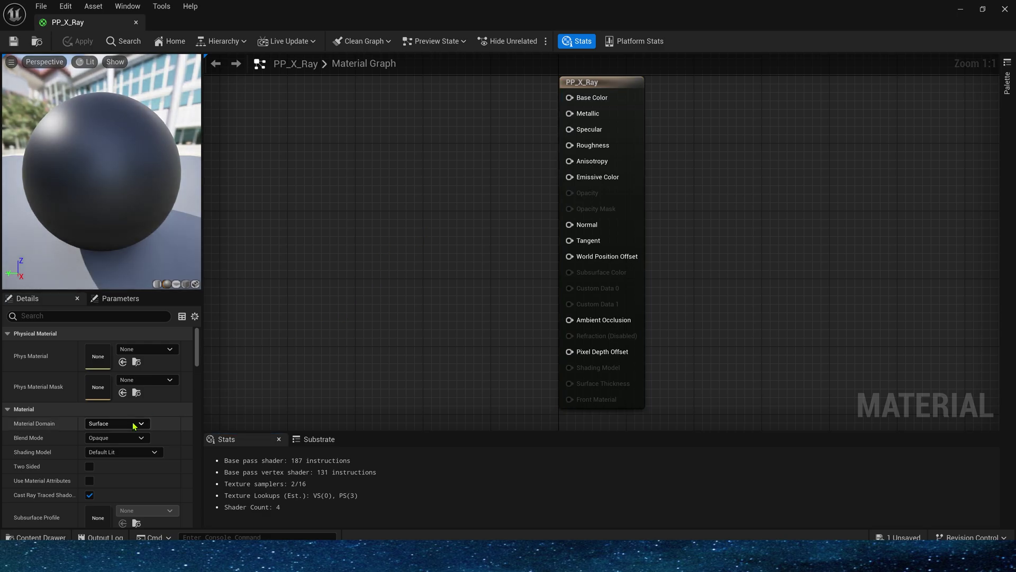
pyautogui.click(117, 423)
pyautogui.click(110, 474)
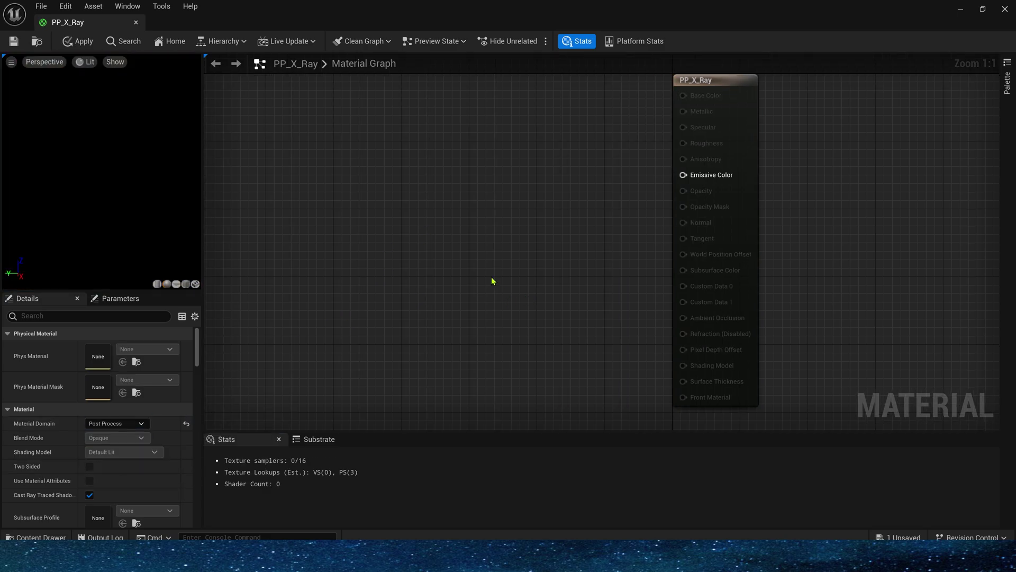
# Add a SceneTexture node, set its Scene Texture Id to CustomStencil and place it well away from the output node
pyautogui.rightClick(428, 228)
pyautogui.write('scene')
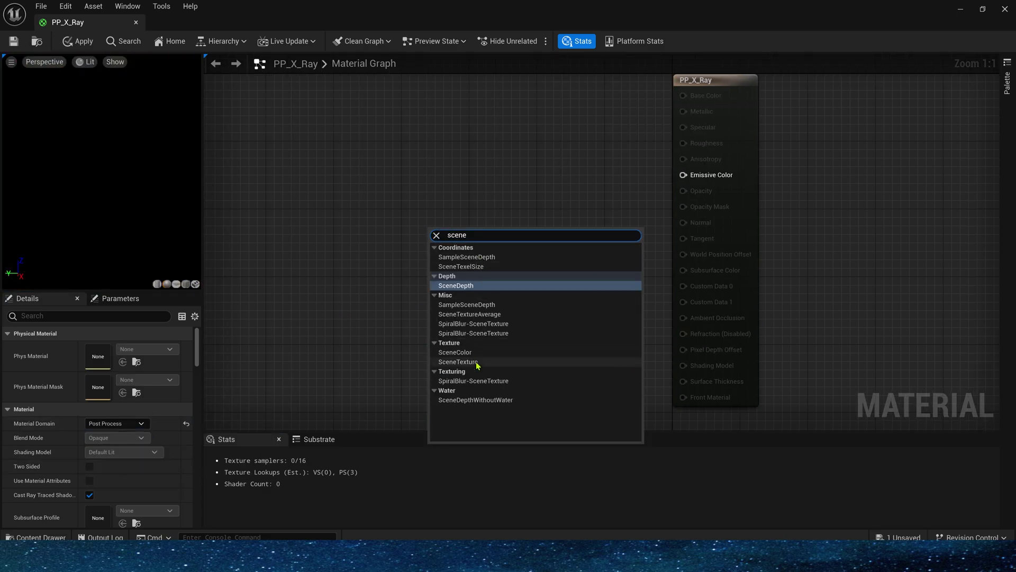
pyautogui.click(476, 364)
pyautogui.click(111, 348)
pyautogui.write('cus')
pyautogui.click(110, 380)
pyautogui.moveTo(458, 194); pyautogui.dragTo(331, 288)
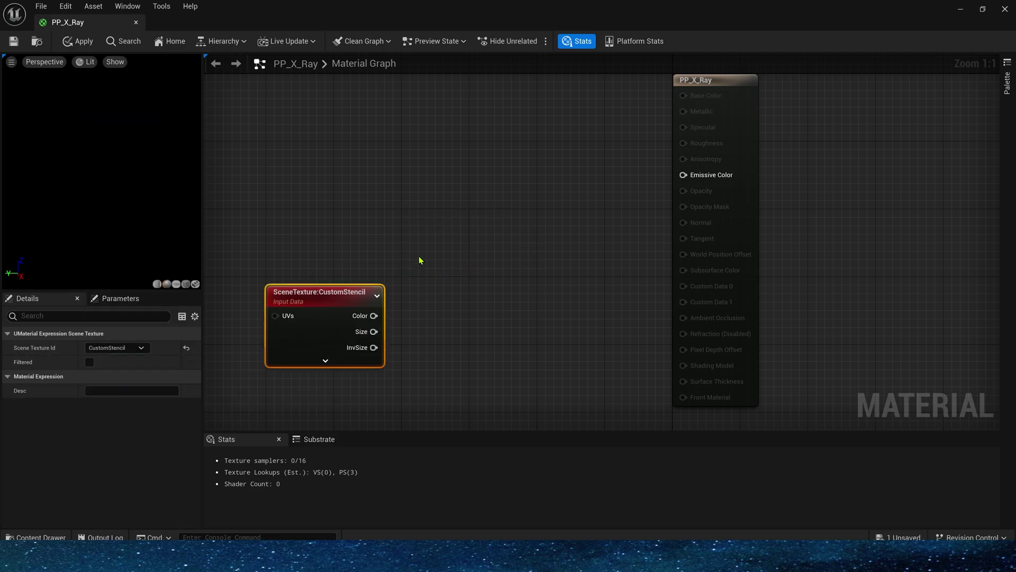
# Route the CustomStencil color through a component mask set to R into the Alpha of a new Lerp node
pyautogui.write('mask')
pyautogui.moveTo(373, 315); pyautogui.dragTo(575, 269)
pyautogui.press('Return')
pyautogui.click(14, 41)
pyautogui.click(539, 254)
pyautogui.press('l')
pyautogui.click(567, 209)
pyautogui.click(355, 293)
pyautogui.click(387, 243)
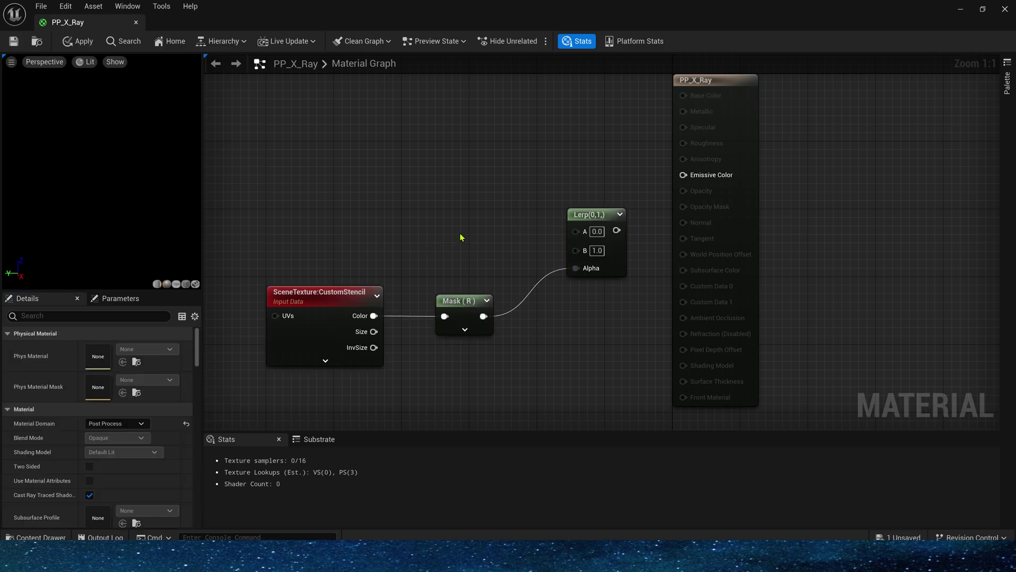
pyautogui.moveTo(588, 214); pyautogui.dragTo(592, 199)
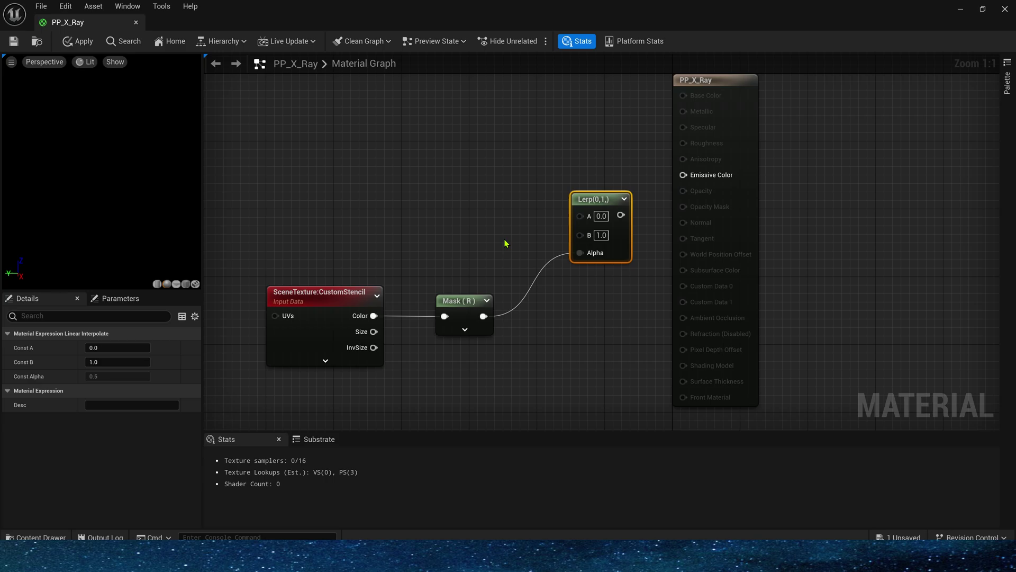
# Duplicate the CustomStencil node above the original and set the copy's Scene Texture Id to PostProcessInput0
pyautogui.moveTo(340, 201); pyautogui.dragTo(324, 314)
pyautogui.hotkey('ctrl', 'c')
pyautogui.hotkey('ctrl', 'v')
pyautogui.moveTo(400, 151); pyautogui.dragTo(373, 122)
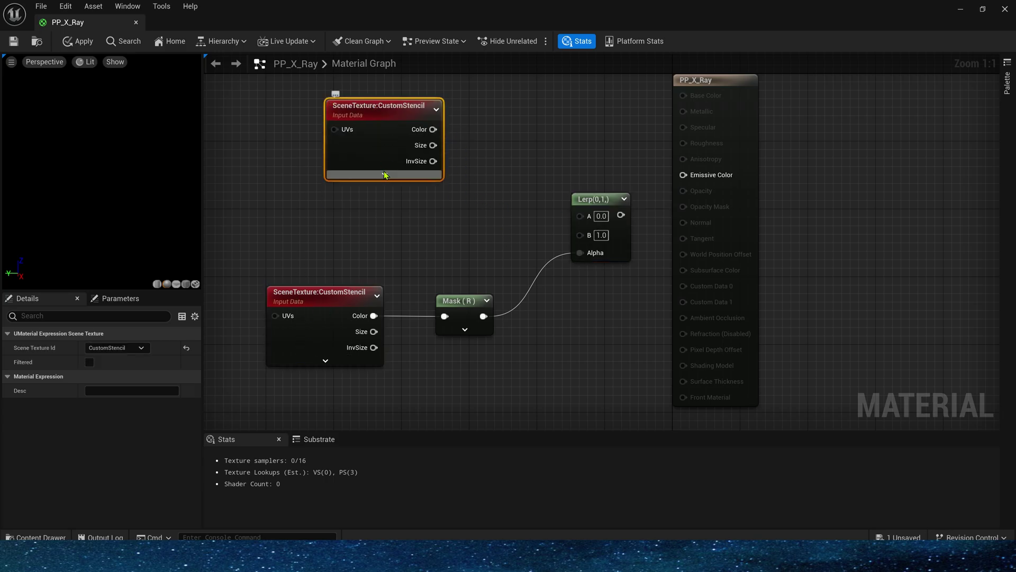
pyautogui.click(133, 345)
pyautogui.click(113, 180)
pyautogui.click(531, 154)
# Connect the PostProcessInput0 color to a new component mask set to R, G and B
pyautogui.moveTo(447, 130); pyautogui.dragTo(518, 113)
pyautogui.write('com')
pyautogui.click(582, 171)
pyautogui.moveTo(530, 188); pyautogui.dragTo(428, 151)
pyautogui.moveTo(517, 114); pyautogui.dragTo(458, 106)
pyautogui.click(524, 127)
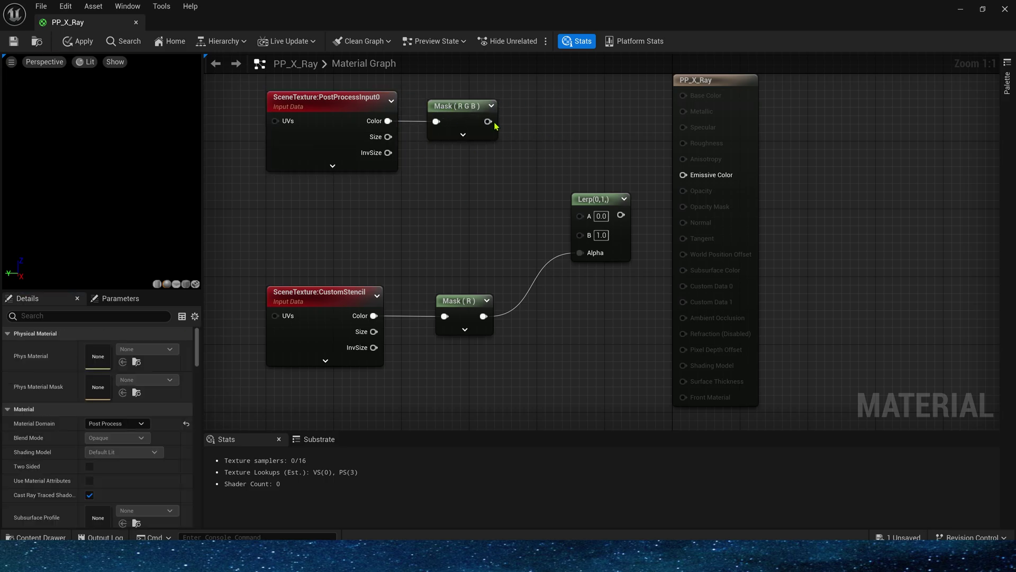
# Connect the RGB mask to the Lerp's A input and the Lerp's output to Emissive Color
pyautogui.moveTo(706, 176); pyautogui.dragTo(706, 177)
pyautogui.moveTo(729, 82); pyautogui.dragTo(772, 123)
pyautogui.moveTo(642, 143); pyautogui.dragTo(572, 278)
pyautogui.click(485, 222)
pyautogui.moveTo(290, 372); pyautogui.dragTo(291, 368)
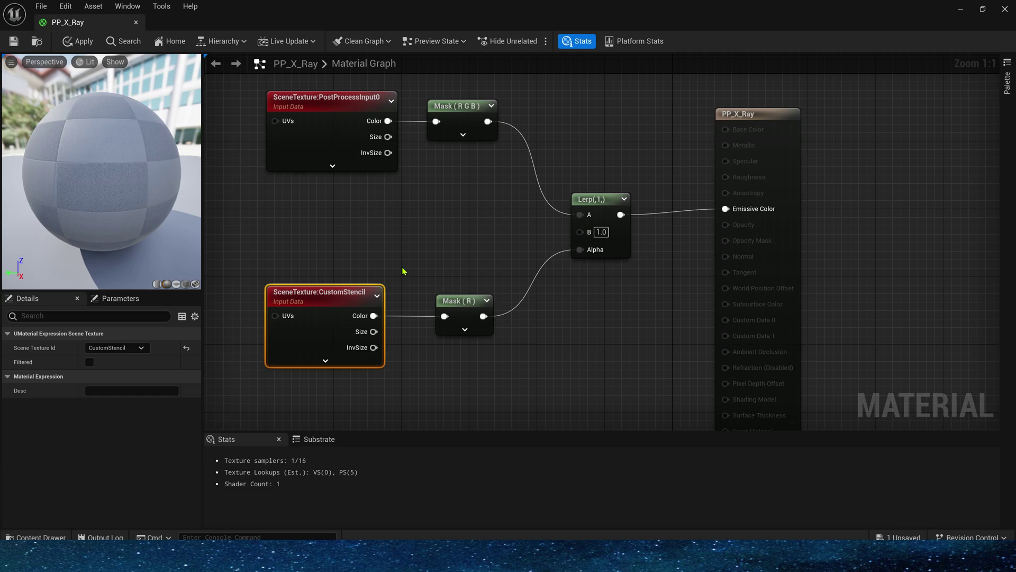
pyautogui.click(429, 239)
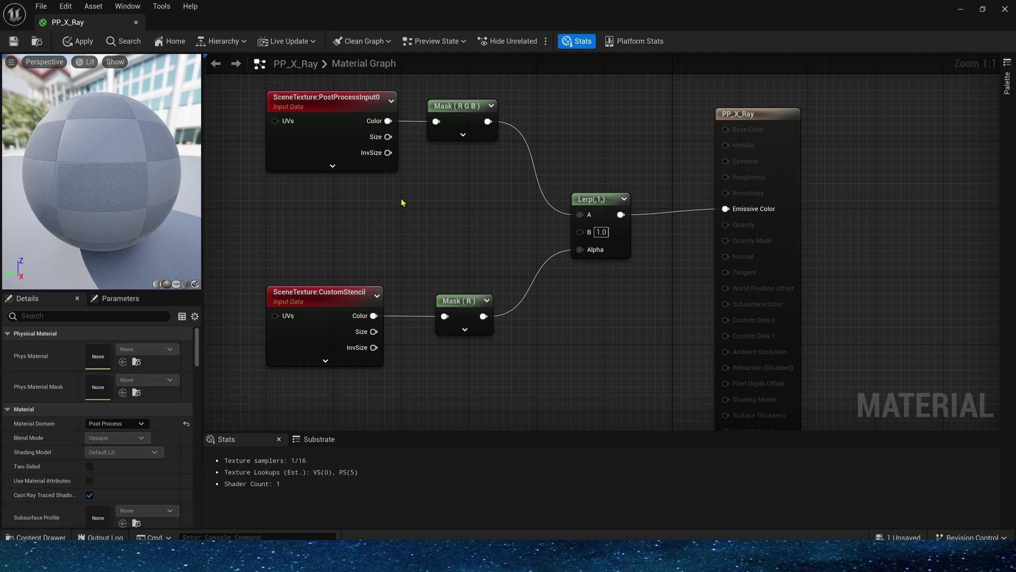
# Add a three-component constant set to blue (0, 0, 1) and connect it to the Lerp's B input
pyautogui.press('3')
pyautogui.click(402, 200)
pyautogui.moveTo(427, 206); pyautogui.dragTo(401, 190)
pyautogui.moveTo(482, 206); pyautogui.dragTo(587, 232)
pyautogui.click(127, 390)
pyautogui.write('1')
pyautogui.press('Return')
# Return to the level and assign PP_X_Ray to the Post Process Materials element of the volume
pyautogui.click(961, 9)
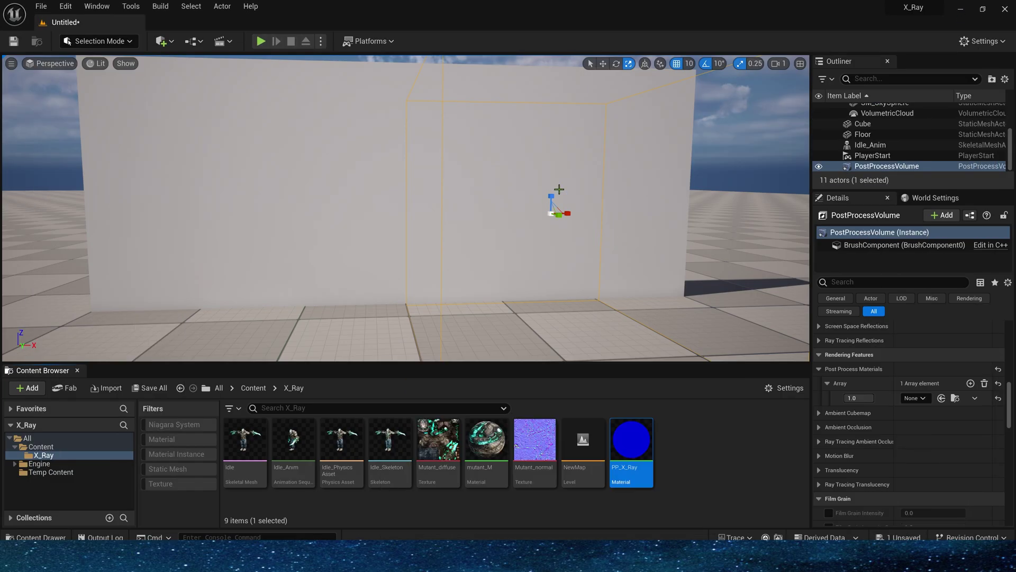
pyautogui.moveTo(558, 190); pyautogui.dragTo(638, 196, button='right')
pyautogui.moveTo(635, 439); pyautogui.dragTo(918, 402)
# Select the character behind the wall and enable its Render CustomDepth Pass option
pyautogui.moveTo(598, 212); pyautogui.dragTo(424, 209, button='right')
pyautogui.click(315, 198)
pyautogui.moveTo(315, 198); pyautogui.dragTo(286, 199, button='right')
pyautogui.click(875, 282)
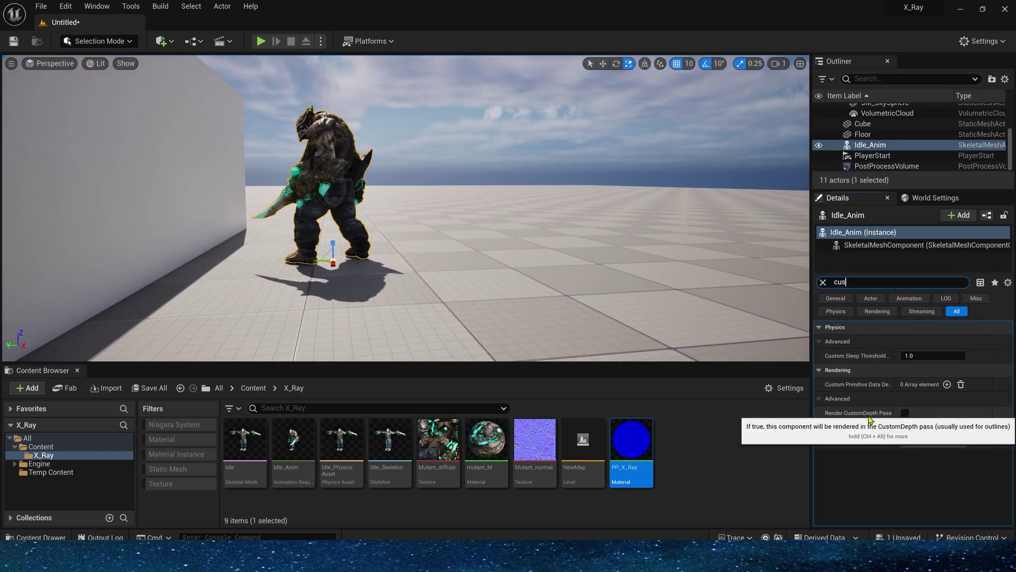
pyautogui.click(905, 413)
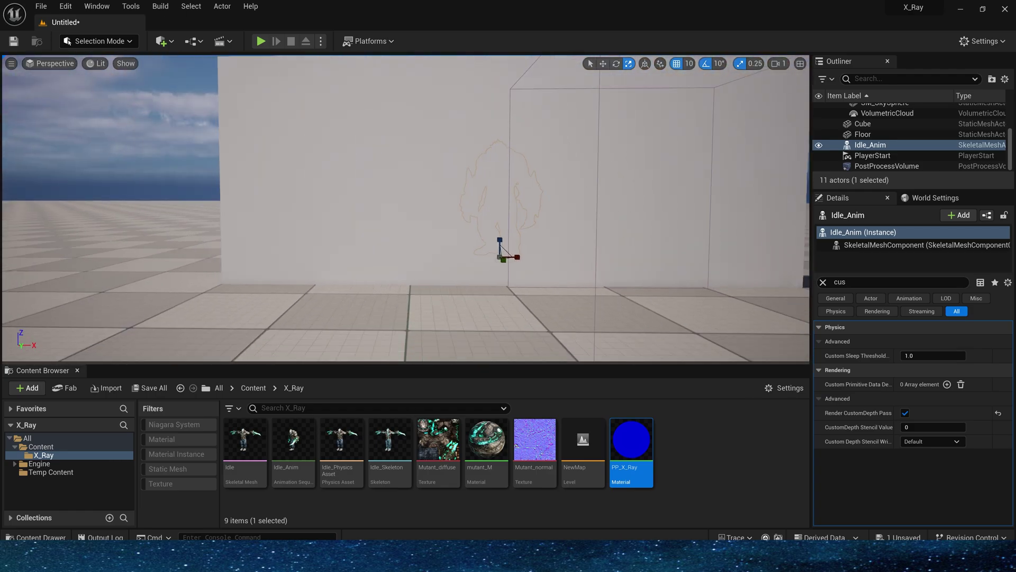
# Set the character's CustomDepth Stencil Value to 1 and view it through the front of the wall
pyautogui.moveTo(431, 201); pyautogui.dragTo(435, 201, button='right')
pyautogui.moveTo(324, 117); pyautogui.dragTo(370, 135, button='right')
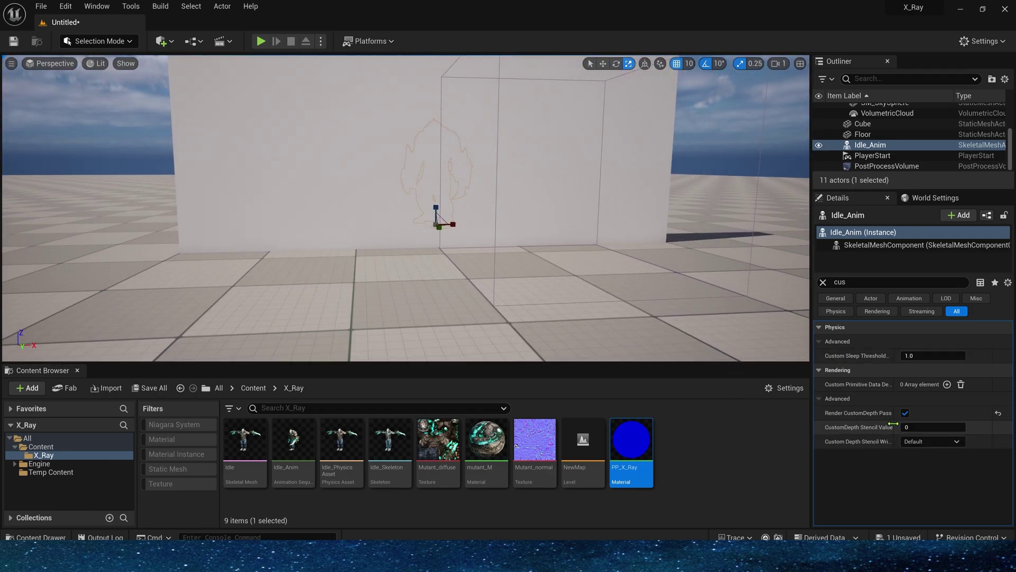
pyautogui.moveTo(919, 426); pyautogui.dragTo(931, 427)
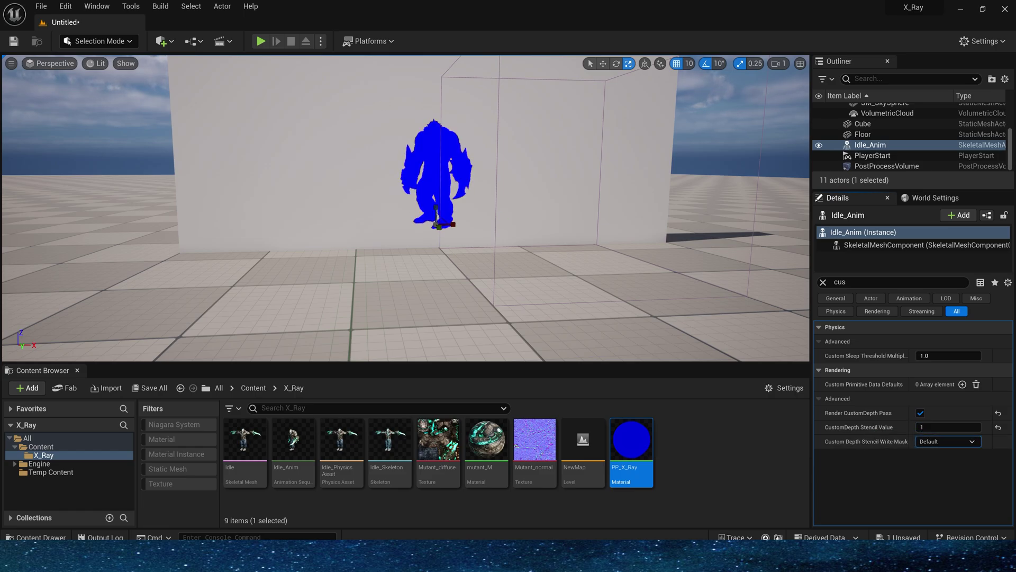
pyautogui.moveTo(276, 130)
pyautogui.mouseDown(button='right')
pyautogui.moveTo(287, 116)
pyautogui.moveTo(268, 139)
pyautogui.mouseUp(button='right')
pyautogui.press('w')
# Reopen the PP_X_Ray material and move the CustomStencil and Mask (R) nodes further down in the graph
pyautogui.doubleClick(622, 438)
pyautogui.moveTo(443, 338); pyautogui.dragTo(546, 319, button='right')
pyautogui.moveTo(370, 363); pyautogui.dragTo(605, 294)
pyautogui.moveTo(559, 286); pyautogui.dragTo(551, 320)
pyautogui.click(676, 284)
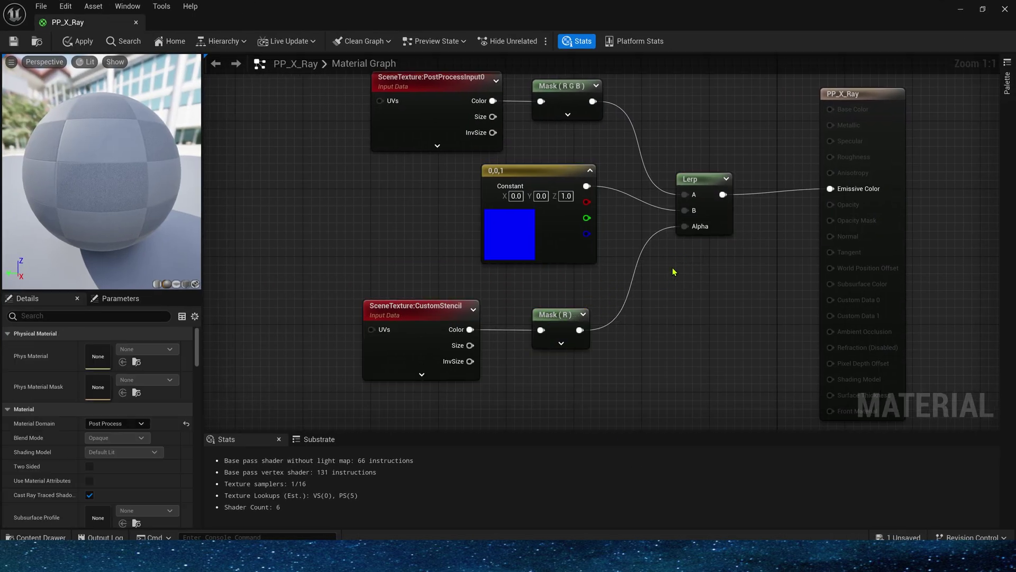
# Review the PostProcessInput0 and RGB mask nodes and move the blue constant node slightly down
pyautogui.moveTo(660, 260); pyautogui.dragTo(633, 326, button='right')
pyautogui.moveTo(318, 103); pyautogui.dragTo(675, 235)
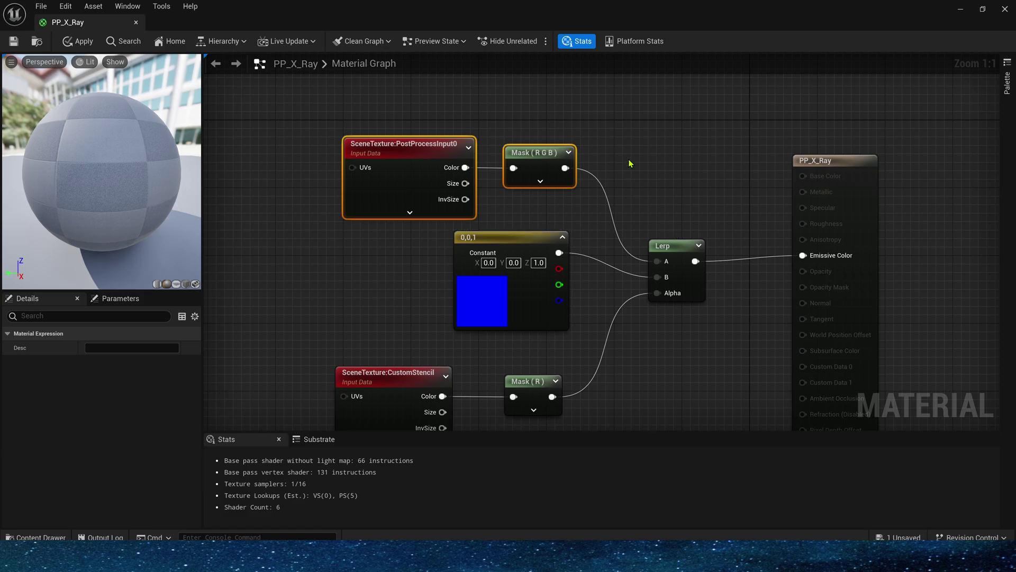
pyautogui.click(637, 176)
pyautogui.moveTo(638, 251); pyautogui.dragTo(652, 180, button='right')
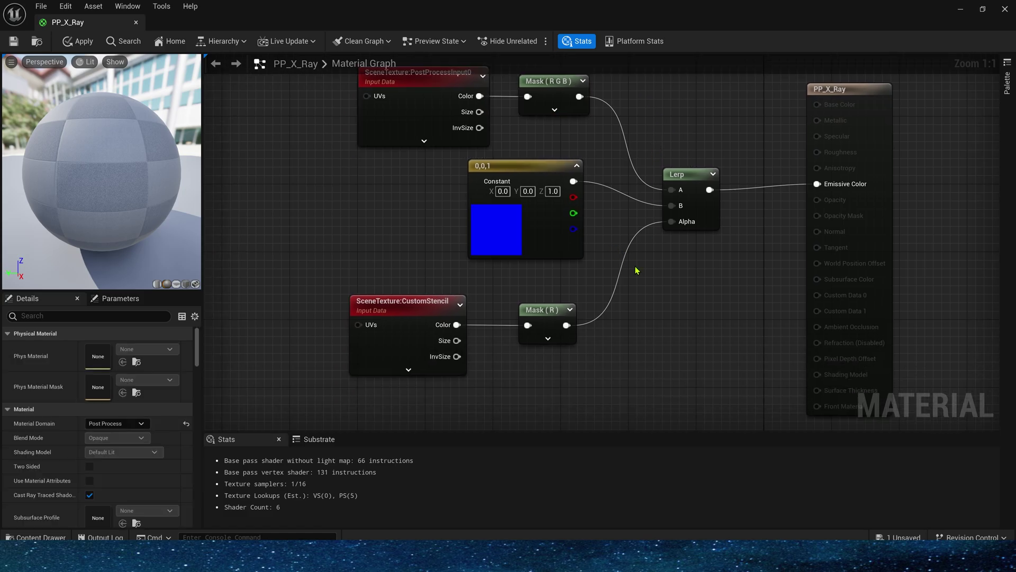
pyautogui.click(548, 217)
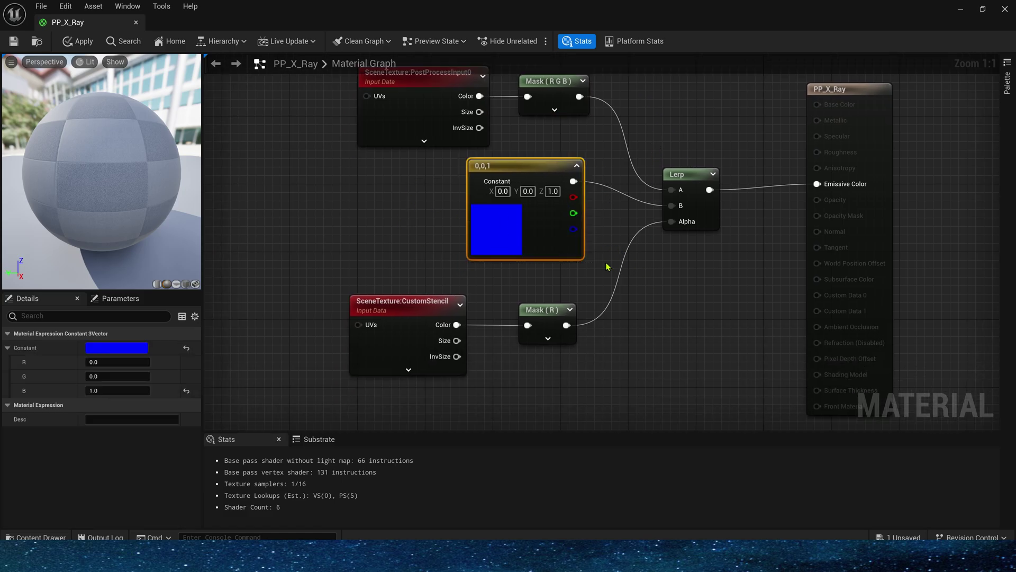
pyautogui.moveTo(522, 227); pyautogui.dragTo(523, 244)
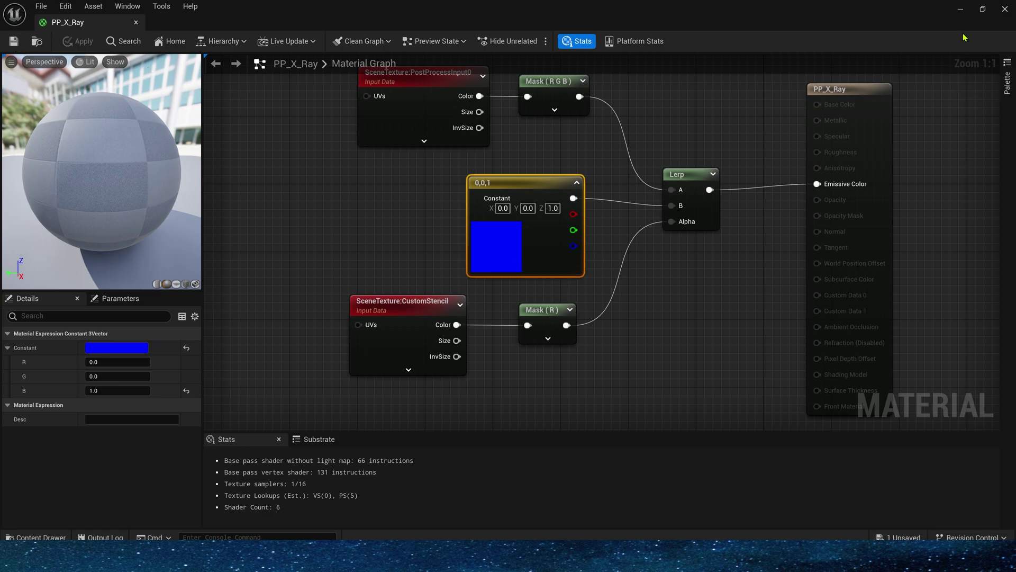
# Switch to the level and inspect the blue character from behind and beside the wall
pyautogui.click(961, 9)
pyautogui.moveTo(344, 151); pyautogui.dragTo(98, 171, button='right')
pyautogui.press('d')
pyautogui.press('s')
pyautogui.press('w')
pyautogui.moveTo(512, 173); pyautogui.dragTo(536, 256, button='right')
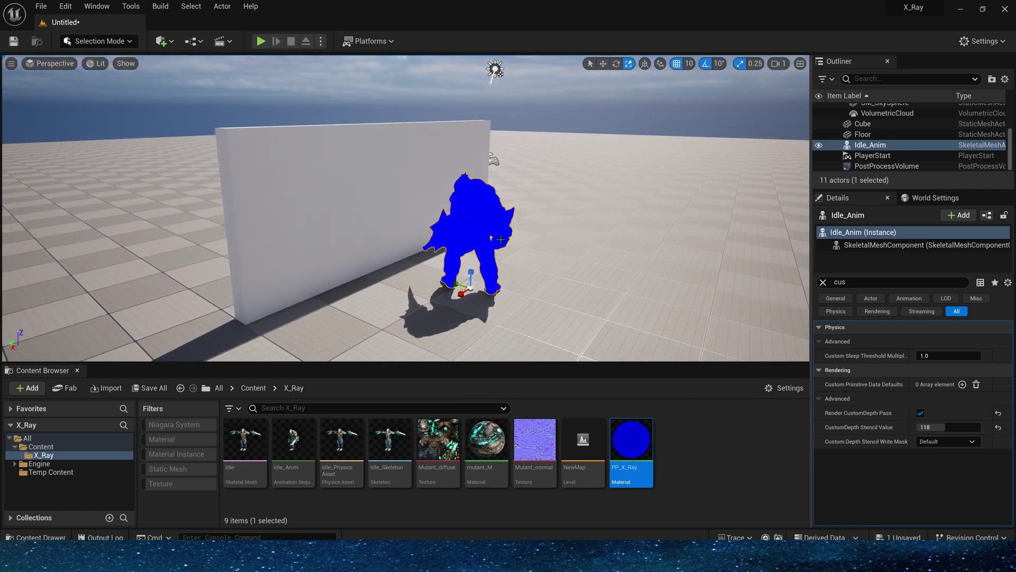
pyautogui.moveTo(358, 213); pyautogui.dragTo(353, 236, button='right')
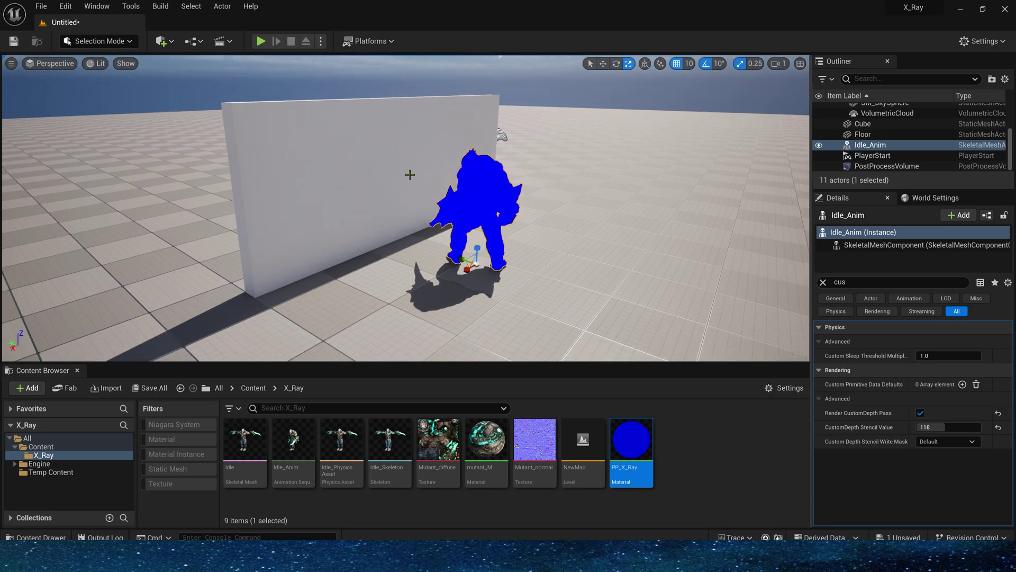
pyautogui.moveTo(327, 259); pyautogui.dragTo(460, 146, button='right')
pyautogui.moveTo(396, 207); pyautogui.dragTo(290, 331, button='right')
# Reopen the PP_X_Ray graph, move the existing input nodes and Lerp away from the output node, and add a second Lerp in the gap
pyautogui.moveTo(393, 225); pyautogui.dragTo(370, 225, button='right')
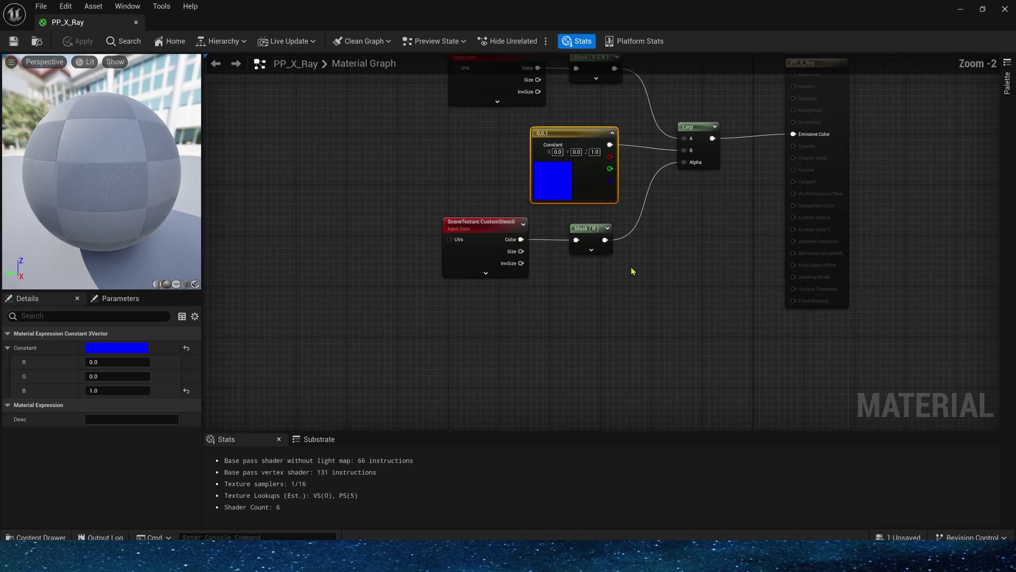
pyautogui.scroll(-1, 631, 267)
pyautogui.moveTo(434, 85); pyautogui.dragTo(764, 331)
pyautogui.moveTo(695, 153); pyautogui.dragTo(563, 148)
pyautogui.click(640, 175)
pyautogui.press('l')
pyautogui.click(658, 163)
# Duplicate the CustomStencil scene texture node below the network and set the copy's Scene Texture Id to CustomDepth
pyautogui.moveTo(398, 307); pyautogui.dragTo(459, 302, button='right')
pyautogui.click(424, 250)
pyautogui.moveTo(450, 359); pyautogui.dragTo(474, 243, button='right')
pyautogui.hotkey('ctrl', 'd')
pyautogui.scroll(2, 474, 250)
pyautogui.click(133, 350)
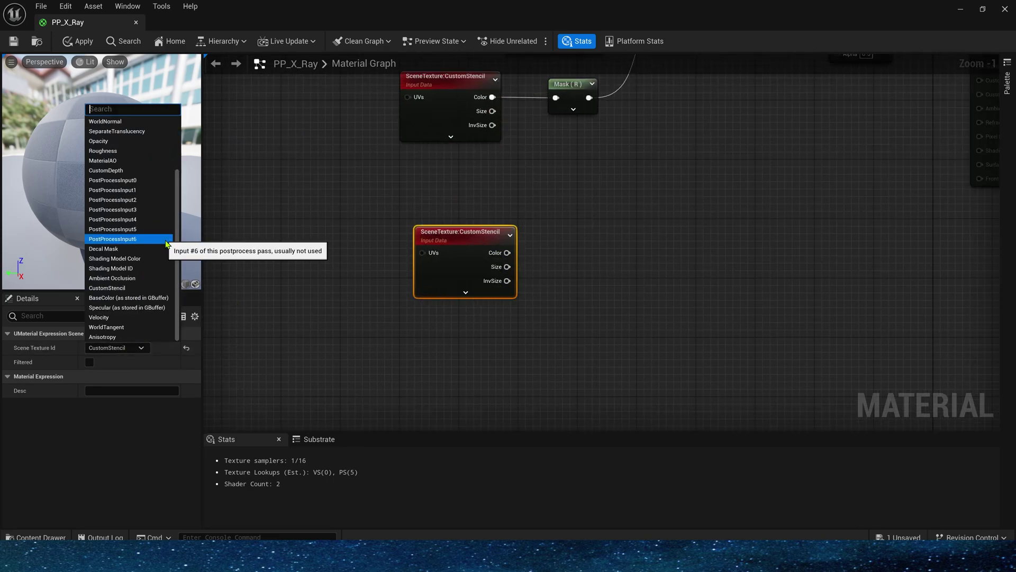
pyautogui.write('cus')
pyautogui.click(117, 371)
pyautogui.moveTo(484, 242); pyautogui.dragTo(477, 241)
pyautogui.moveTo(512, 242); pyautogui.dragTo(498, 180, button='right')
# Duplicate the CustomDepth scene texture node and set the copy's Scene Texture Id to SceneDepth
pyautogui.click(384, 294)
pyautogui.click(438, 186)
pyautogui.hotkey('ctrl', 'd')
pyautogui.click(130, 350)
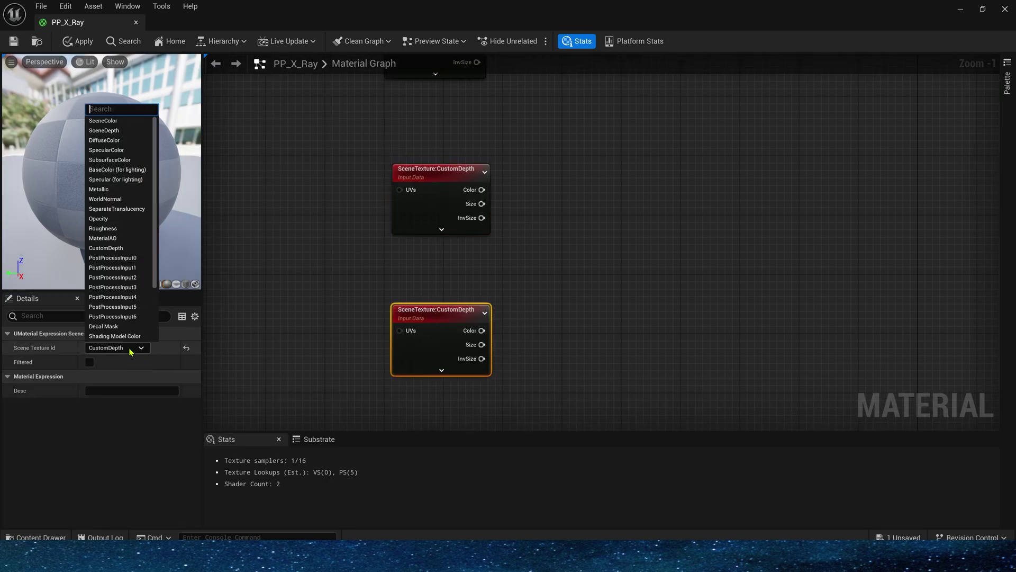
pyautogui.click(122, 130)
# Add a component mask to the CustomDepth Color output and connect a duplicate of it to the SceneDepth Color output
pyautogui.moveTo(533, 293); pyautogui.dragTo(422, 382)
pyautogui.moveTo(529, 232); pyautogui.dragTo(465, 248, button='right')
pyautogui.click(464, 249)
pyautogui.moveTo(418, 206); pyautogui.dragTo(518, 194)
pyautogui.write('comp')
pyautogui.press('Return')
pyautogui.hotkey('ctrl', 'd')
pyautogui.moveTo(413, 347); pyautogui.dragTo(474, 361)
pyautogui.moveTo(492, 351); pyautogui.dragTo(501, 338)
# Limit both new depth masks to the R channel and align them beside their scene texture nodes
pyautogui.click(91, 363)
pyautogui.click(523, 198)
pyautogui.click(90, 362)
pyautogui.click(503, 283)
pyautogui.moveTo(508, 200); pyautogui.dragTo(492, 200)
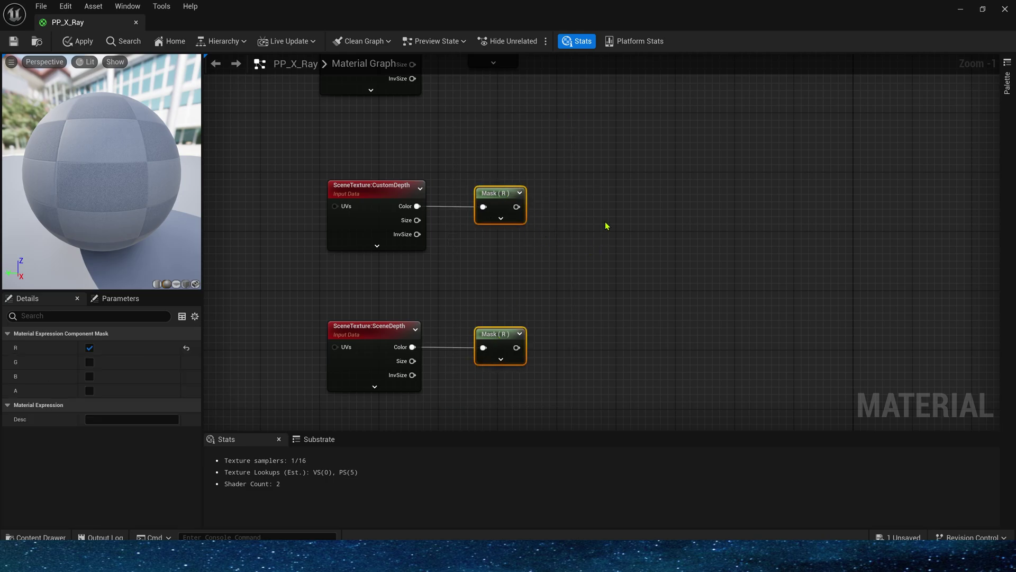
# Add a Subtract node with the CustomDepth mask in A and the SceneDepth mask in B
pyautogui.moveTo(658, 170); pyautogui.dragTo(637, 219, button='right')
pyautogui.moveTo(556, 204); pyautogui.dragTo(329, 420)
pyautogui.moveTo(549, 316); pyautogui.dragTo(535, 243, button='right')
pyautogui.click(503, 223)
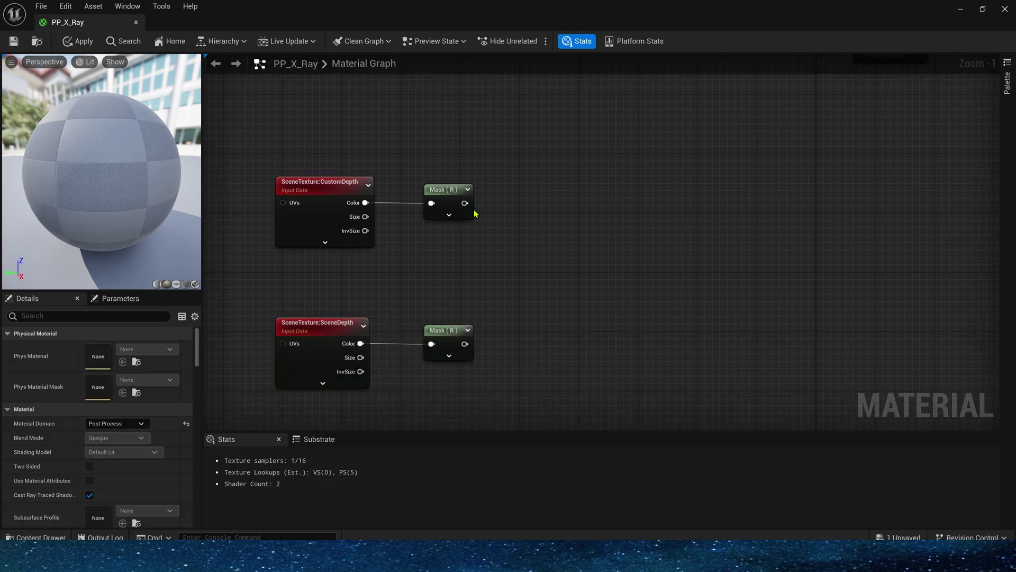
pyautogui.moveTo(464, 203); pyautogui.dragTo(533, 258)
pyautogui.write('sub')
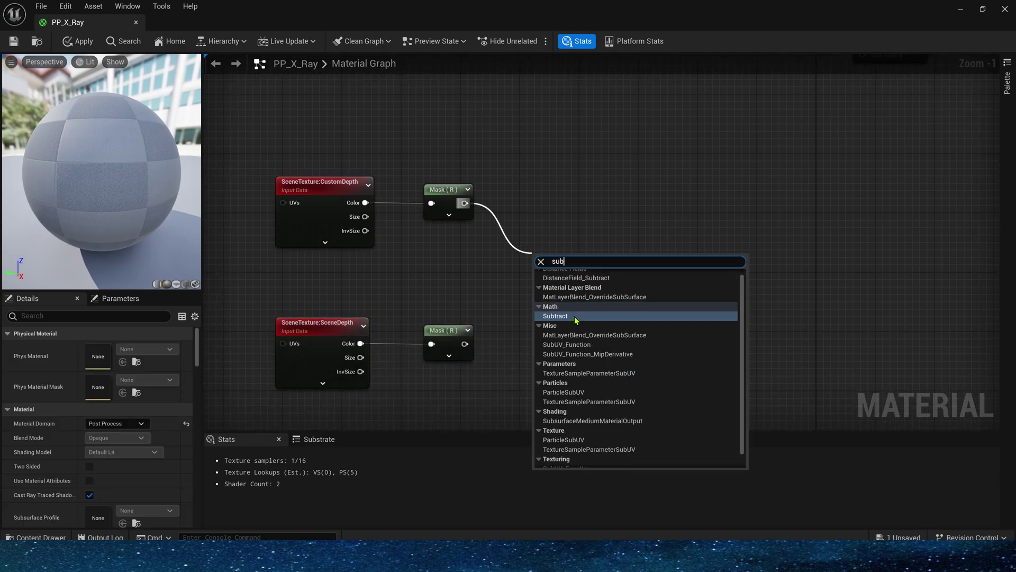
pyautogui.click(576, 320)
pyautogui.moveTo(465, 344); pyautogui.dragTo(533, 297)
pyautogui.moveTo(302, 305); pyautogui.dragTo(381, 372)
pyautogui.click(456, 275)
pyautogui.moveTo(458, 275); pyautogui.dragTo(355, 280, button='right')
pyautogui.moveTo(467, 278); pyautogui.dragTo(547, 278)
pyautogui.click(419, 211)
pyautogui.moveTo(419, 211); pyautogui.dragTo(443, 320)
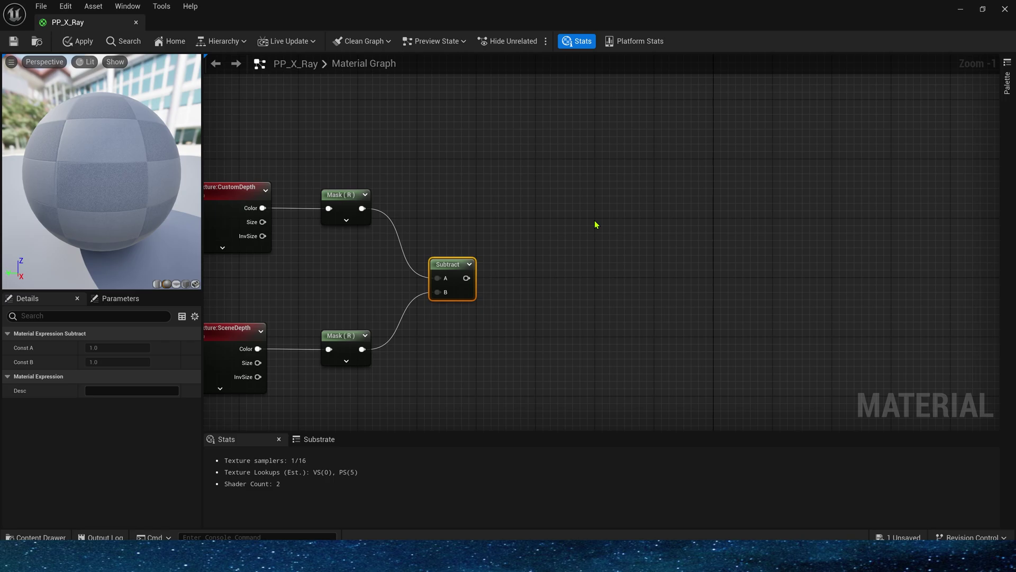
# Add a Saturate node to the Subtract output and place it beside the Subtract node
pyautogui.moveTo(466, 278); pyautogui.dragTo(558, 317)
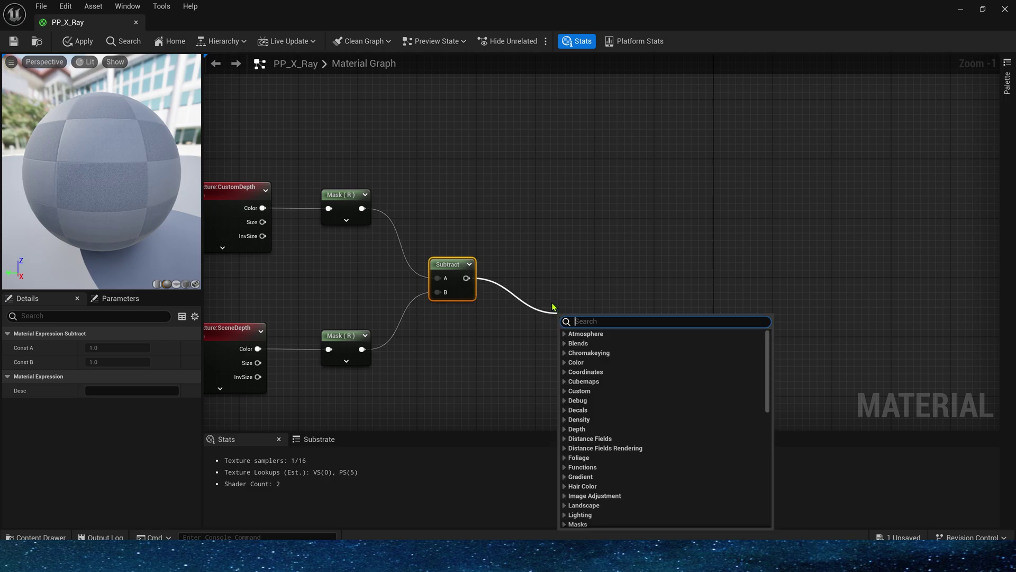
pyautogui.write('sa')
pyautogui.click(583, 429)
pyautogui.moveTo(583, 323); pyautogui.dragTo(569, 266)
pyautogui.moveTo(522, 253); pyautogui.dragTo(572, 236, button='right')
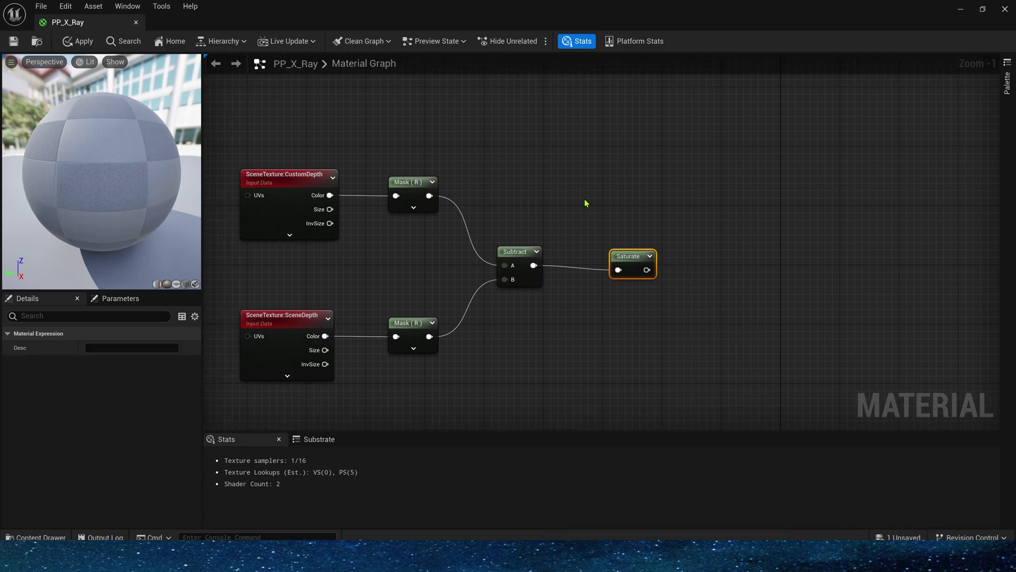
pyautogui.moveTo(661, 153); pyautogui.dragTo(270, 375)
pyautogui.click(505, 319)
pyautogui.moveTo(273, 272); pyautogui.dragTo(328, 185)
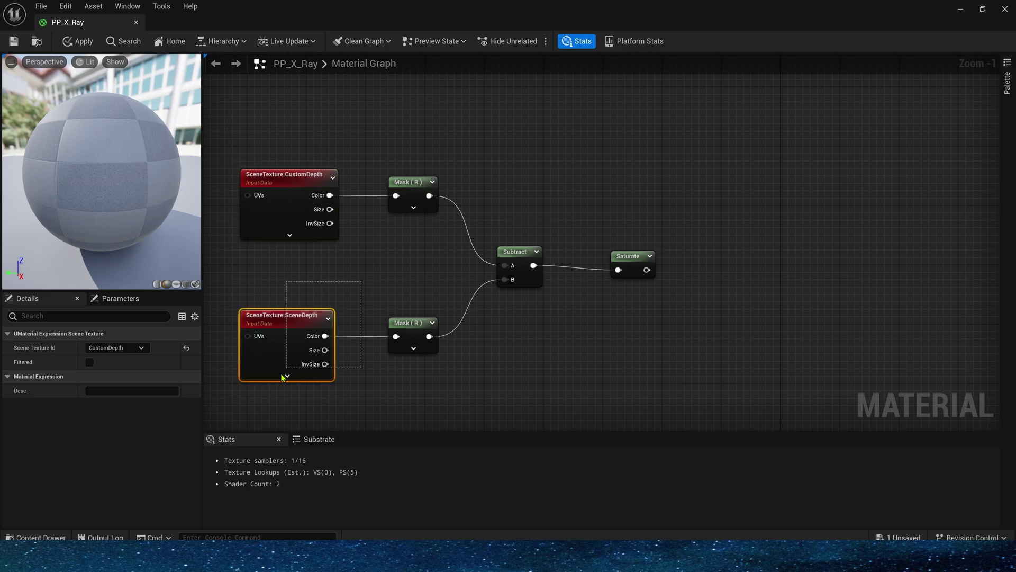
pyautogui.moveTo(276, 381); pyautogui.dragTo(403, 280)
pyautogui.moveTo(628, 156); pyautogui.dragTo(230, 388)
# Add a Multiply node and connect the Saturate output to its B input
pyautogui.click(500, 241)
pyautogui.click(689, 231)
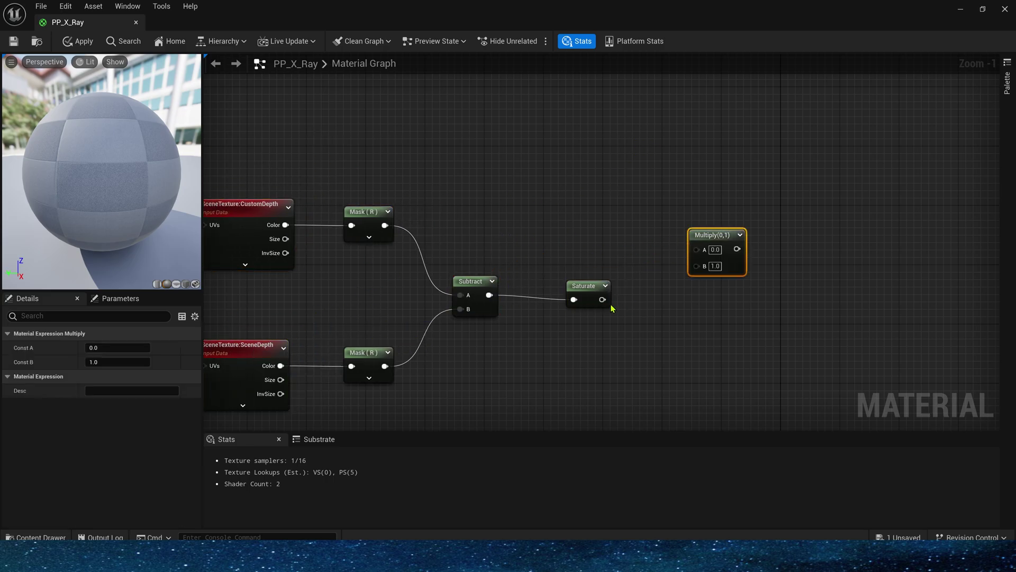
pyautogui.moveTo(710, 276); pyautogui.dragTo(710, 276)
pyautogui.moveTo(534, 185); pyautogui.dragTo(637, 245, button='right')
# Add a constant of 1000 feeding input A of a new Subtract node, and connect the CustomDepth mask to its B input
pyautogui.click(357, 149)
pyautogui.press('1')
pyautogui.click(394, 139)
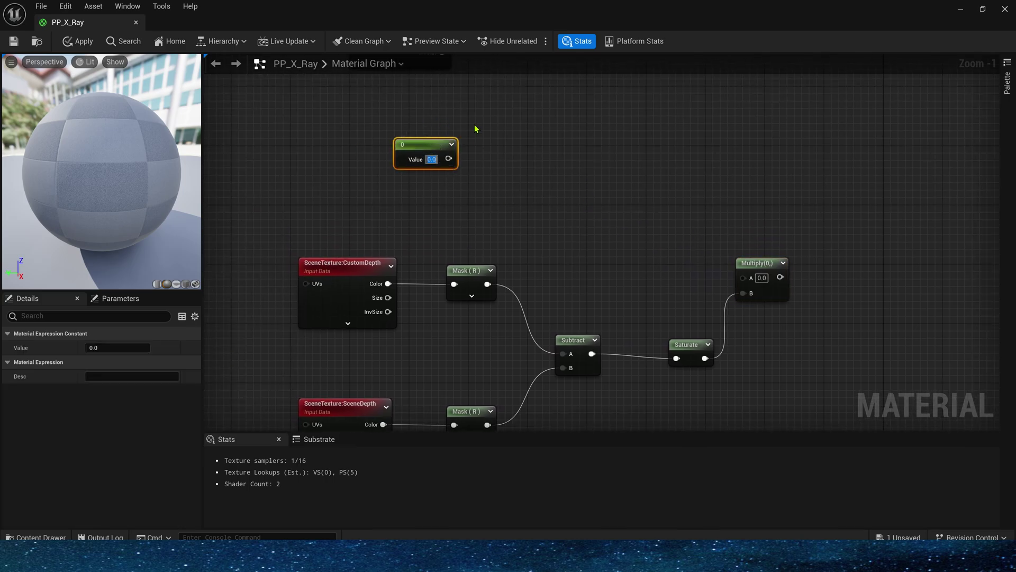
pyautogui.click(483, 171)
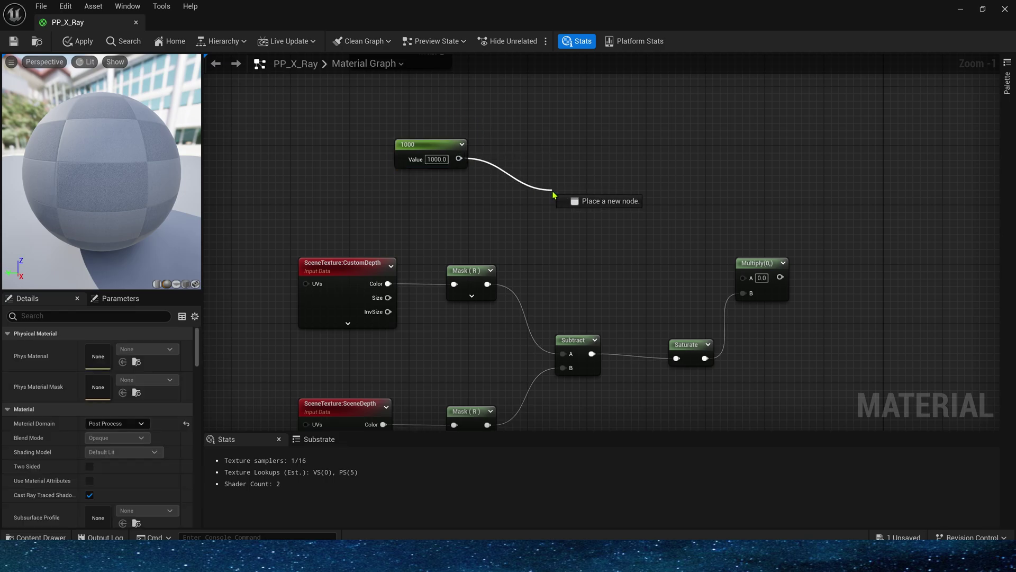
pyautogui.moveTo(553, 195); pyautogui.dragTo(553, 195)
pyautogui.write('sub')
pyautogui.click(635, 253)
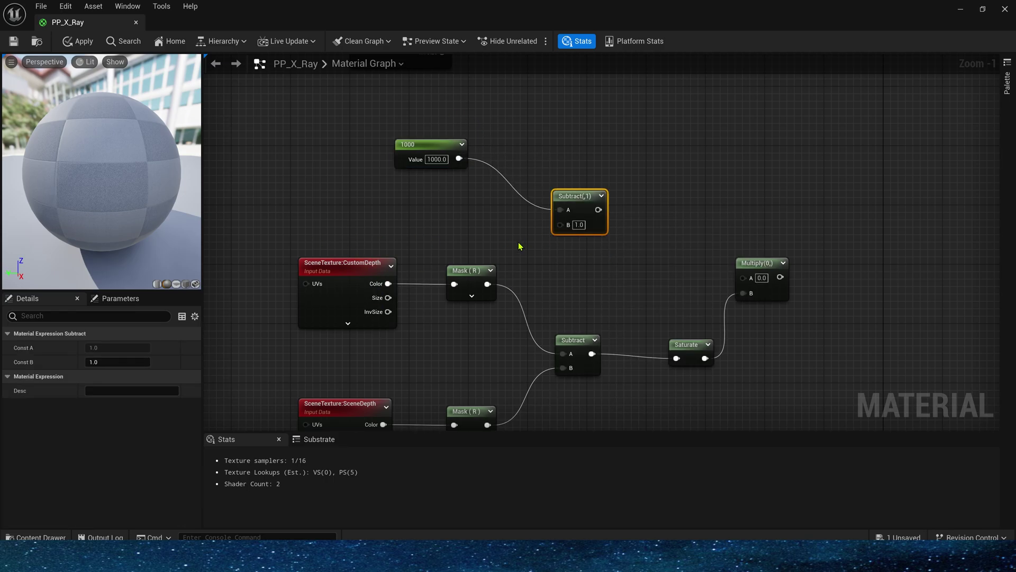
pyautogui.click(519, 245)
pyautogui.moveTo(488, 285); pyautogui.dragTo(571, 227)
# Copy the Saturate node next to the upper Subtract node and connect the Subtract output to it
pyautogui.moveTo(651, 213); pyautogui.dragTo(586, 221, button='right')
pyautogui.moveTo(636, 286); pyautogui.dragTo(611, 365)
pyautogui.hotkey('ctrl', 'c')
pyautogui.hotkey('ctrl', 'v')
pyautogui.moveTo(525, 218); pyautogui.dragTo(589, 218)
pyautogui.click(581, 212)
pyautogui.moveTo(525, 219); pyautogui.dragTo(597, 217)
pyautogui.click(651, 154)
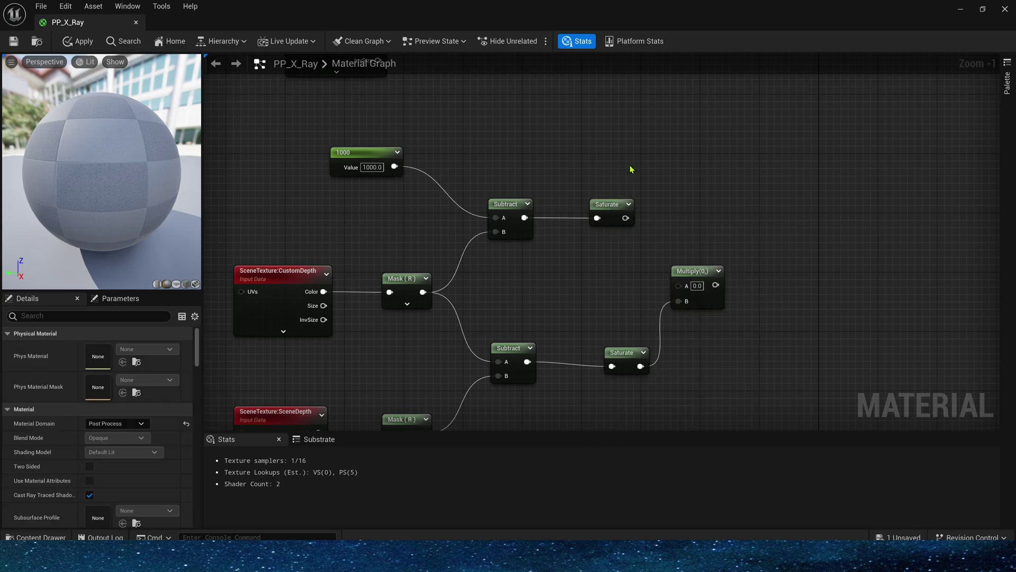
pyautogui.moveTo(602, 346); pyautogui.dragTo(609, 298, button='right')
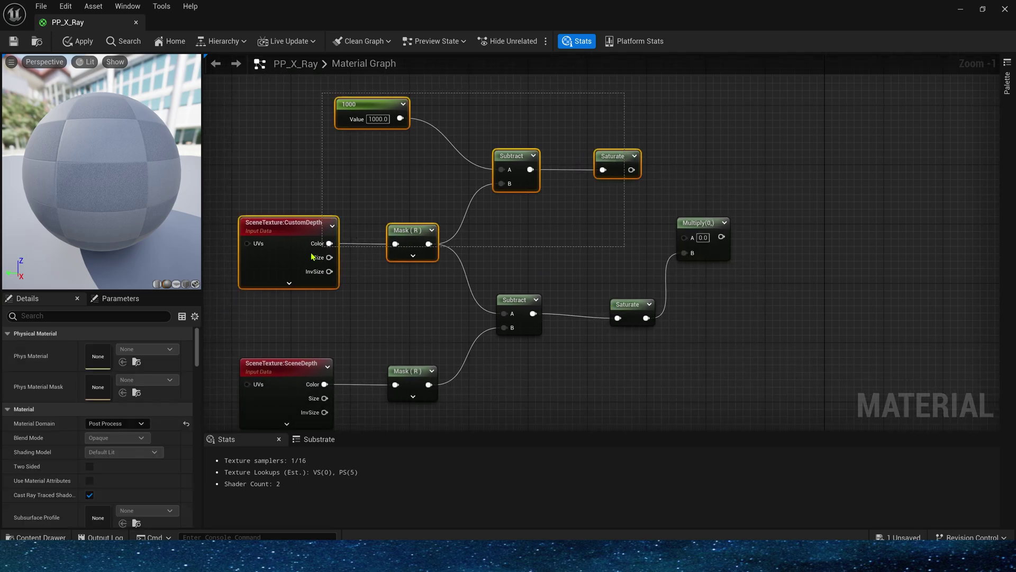
pyautogui.moveTo(304, 256); pyautogui.dragTo(303, 258)
pyautogui.click(529, 280)
pyautogui.moveTo(529, 281); pyautogui.dragTo(582, 206, button='right')
pyautogui.moveTo(265, 150); pyautogui.dragTo(717, 361)
pyautogui.moveTo(609, 166); pyautogui.dragTo(602, 289, button='right')
pyautogui.click(602, 289)
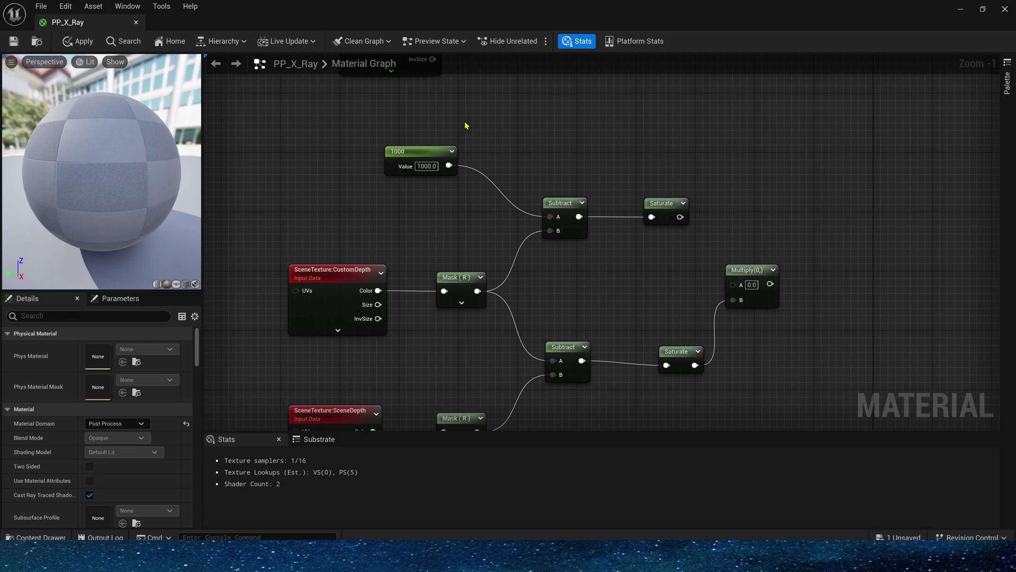
pyautogui.click(344, 315)
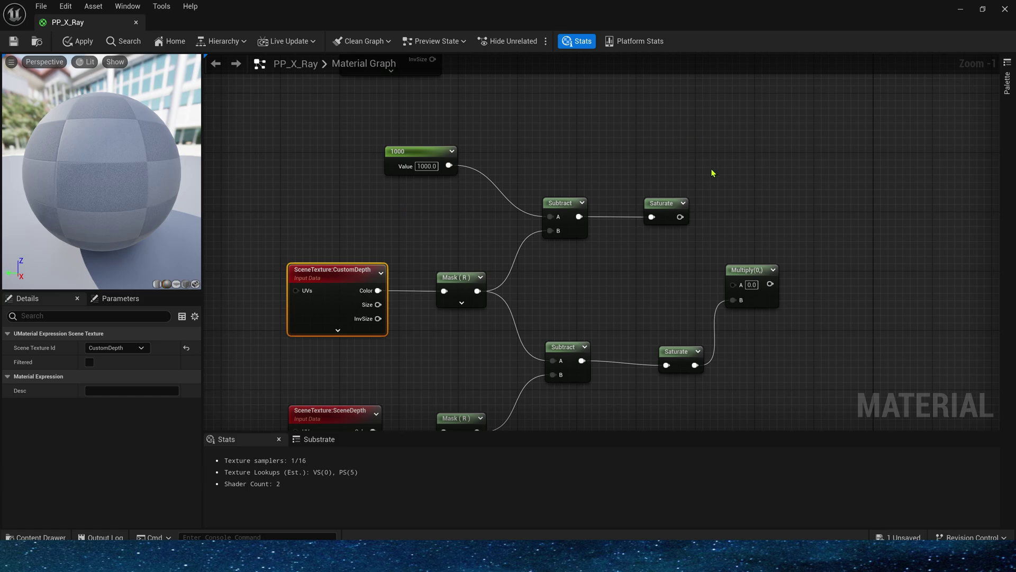
pyautogui.click(725, 191)
# Connect the upper Saturate node to the Multiply A input and move the depth nodes farther from the output node
pyautogui.moveTo(726, 191); pyautogui.dragTo(700, 203, button='right')
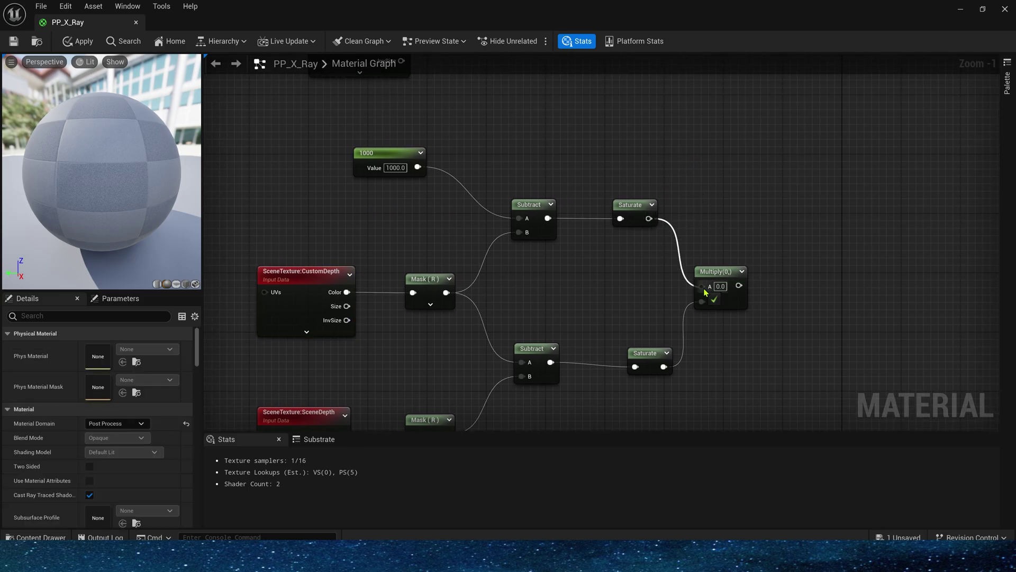
pyautogui.moveTo(704, 292); pyautogui.dragTo(704, 290)
pyautogui.moveTo(724, 268); pyautogui.dragTo(735, 205, button='right')
pyautogui.scroll(-1, 736, 204)
pyautogui.moveTo(325, 393); pyautogui.dragTo(755, 95)
pyautogui.moveTo(613, 161); pyautogui.dragTo(544, 294, button='right')
pyautogui.moveTo(672, 346); pyautogui.dragTo(586, 328)
# Connect the Multiply output to the second Lerp's Alpha and place that Lerp between the first Lerp and the output node
pyautogui.click(627, 222)
pyautogui.moveTo(636, 190); pyautogui.dragTo(615, 236, button='right')
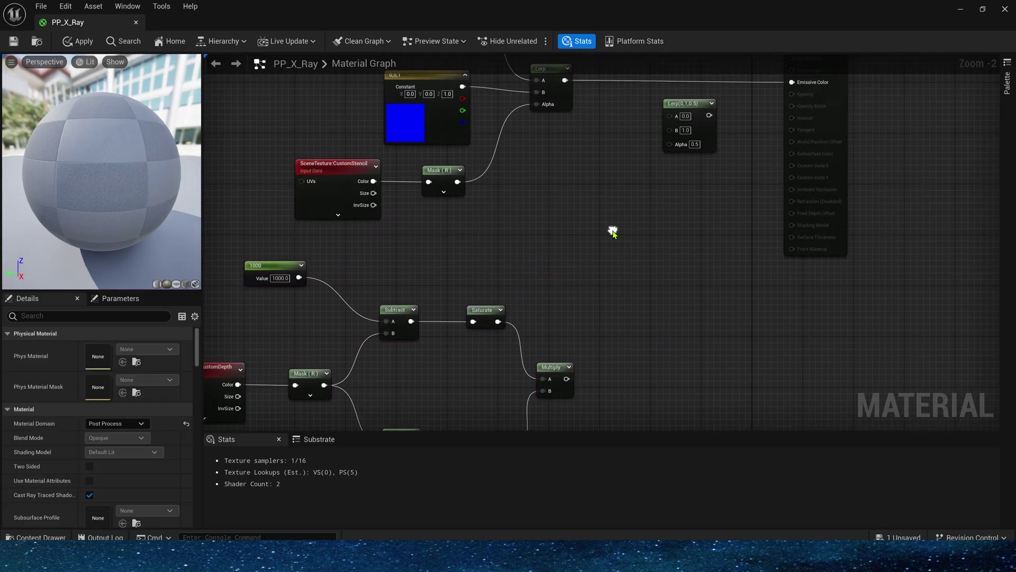
pyautogui.moveTo(680, 147); pyautogui.dragTo(680, 146)
pyautogui.moveTo(652, 101); pyautogui.dragTo(577, 283, button='right')
pyautogui.moveTo(608, 285); pyautogui.dragTo(613, 257)
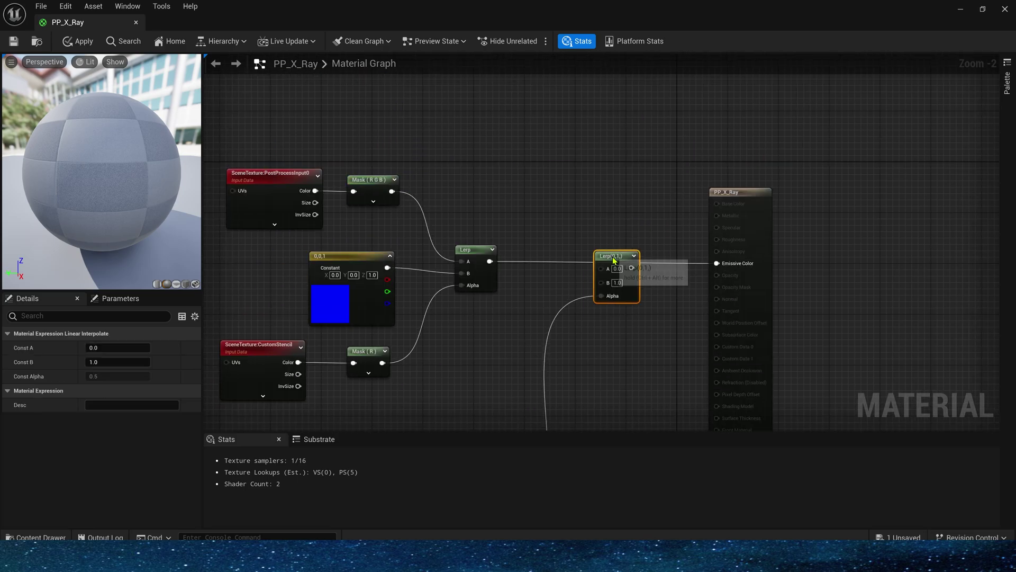
# Wire the second Lerp between the first Lerp and the Emissive Color input, and save the material
pyautogui.click(577, 269)
pyautogui.moveTo(577, 269); pyautogui.dragTo(586, 224, button='right')
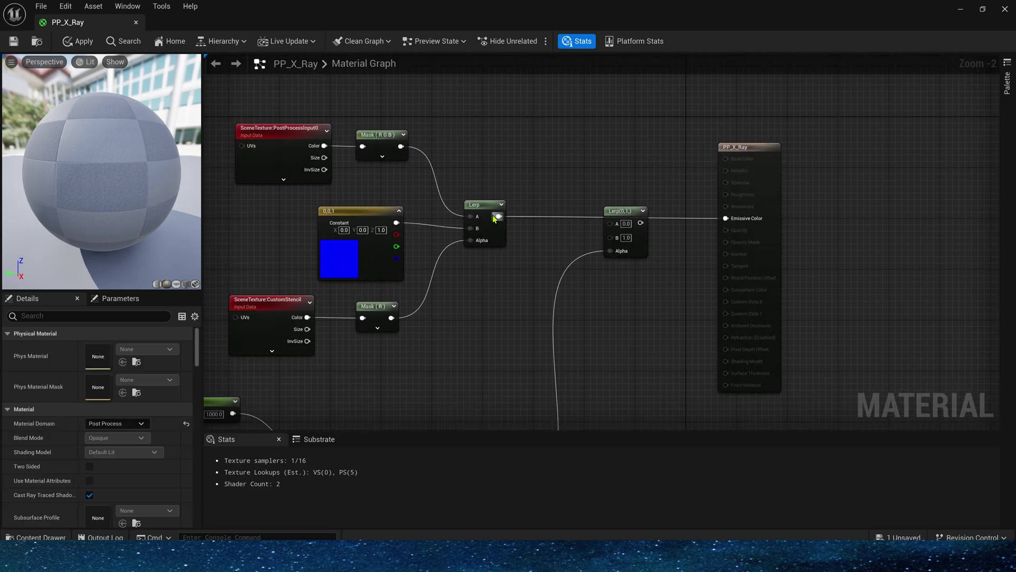
pyautogui.click(505, 306)
pyautogui.moveTo(618, 226); pyautogui.dragTo(726, 218)
pyautogui.hotkey('ctrl', 's')
pyautogui.moveTo(540, 268); pyautogui.dragTo(560, 206, button='right')
pyautogui.moveTo(540, 240); pyautogui.dragTo(599, 108, button='right')
# Return to the level and inspect the X-ray effect on the character from in front of, beside, above and behind the wall
pyautogui.click(960, 9)
pyautogui.moveTo(583, 186)
pyautogui.mouseDown(button='right')
pyautogui.moveTo(550, 186)
pyautogui.moveTo(580, 199)
pyautogui.mouseUp(button='right')
pyautogui.press('w')
pyautogui.press('s')
pyautogui.press('w')
pyautogui.press('w')
pyautogui.moveTo(517, 191); pyautogui.dragTo(496, 173, button='right')
pyautogui.press('s')
pyautogui.press('w')
pyautogui.press('s')
pyautogui.scroll(-3, 392, 186)
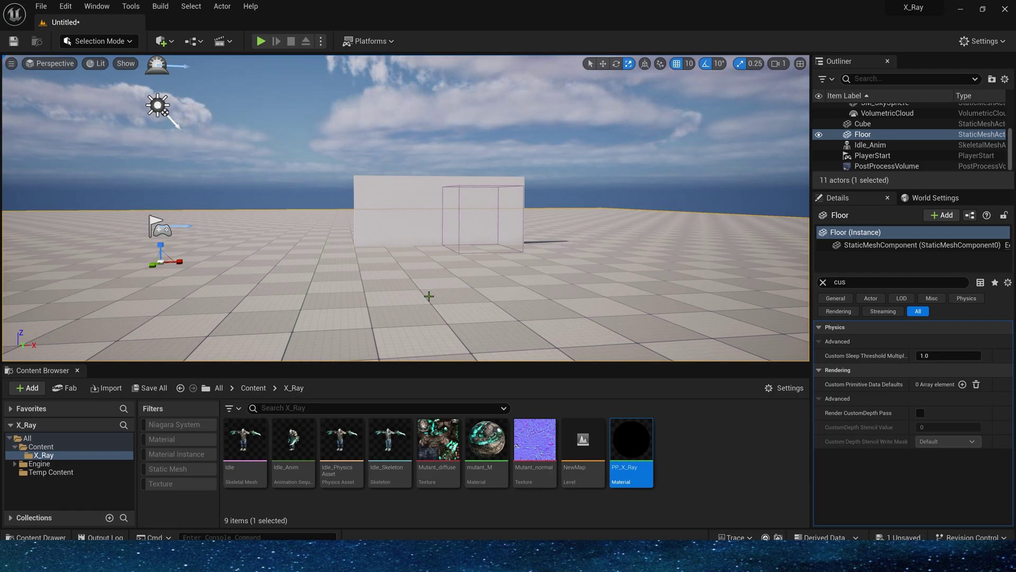
pyautogui.press('w')
pyautogui.moveTo(425, 297); pyautogui.dragTo(254, 344, button='right')
pyautogui.scroll(-5, 483, 205)
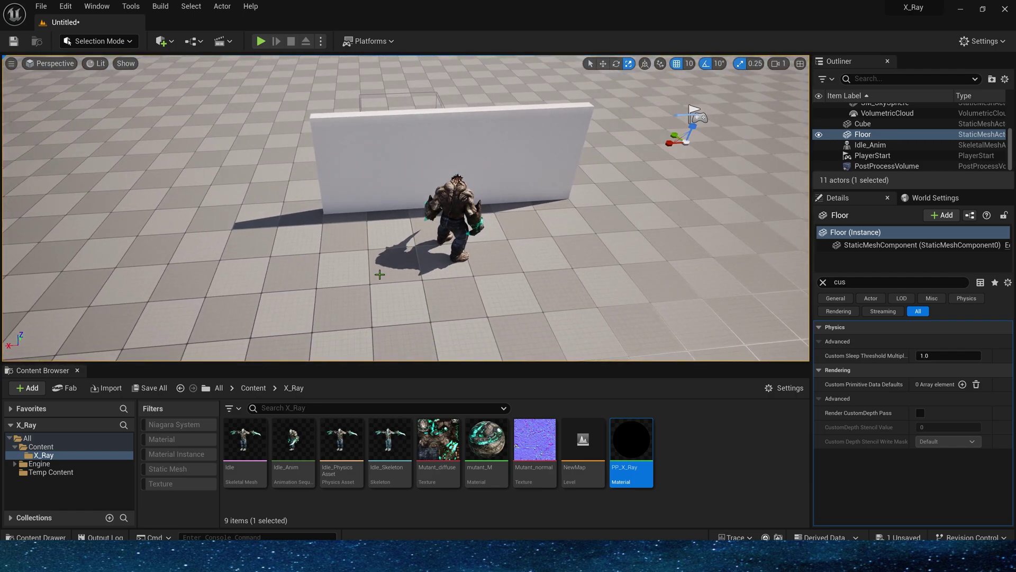
pyautogui.press('w')
pyautogui.moveTo(364, 318); pyautogui.dragTo(672, 267, button='right')
pyautogui.press('s')
pyautogui.moveTo(419, 257)
pyautogui.mouseDown(button='right')
pyautogui.moveTo(402, 266)
pyautogui.moveTo(476, 265)
pyautogui.moveTo(391, 266)
pyautogui.moveTo(424, 265)
pyautogui.mouseUp(button='right')
pyautogui.press('a')
pyautogui.press('d')
pyautogui.press('a')
pyautogui.scroll(2, 544, 205)
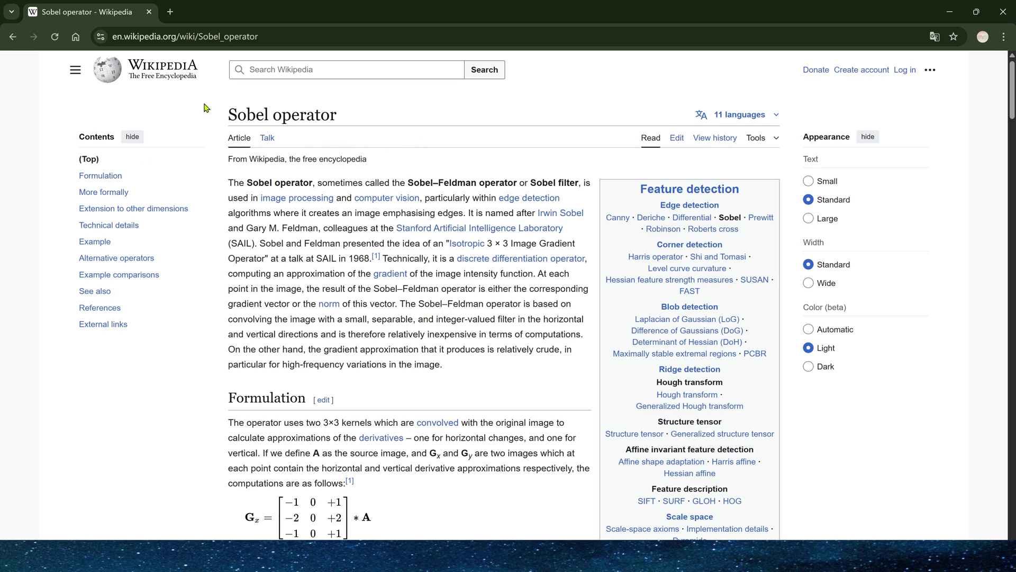
# Switch to the browser and read the Wikipedia article on the Sobel operator, including its Formulation section and example images
pyautogui.moveTo(210, 109); pyautogui.dragTo(386, 136)
pyautogui.click(387, 118)
pyautogui.scroll(-4, 234, 173)
pyautogui.scroll(-6, 312, 229)
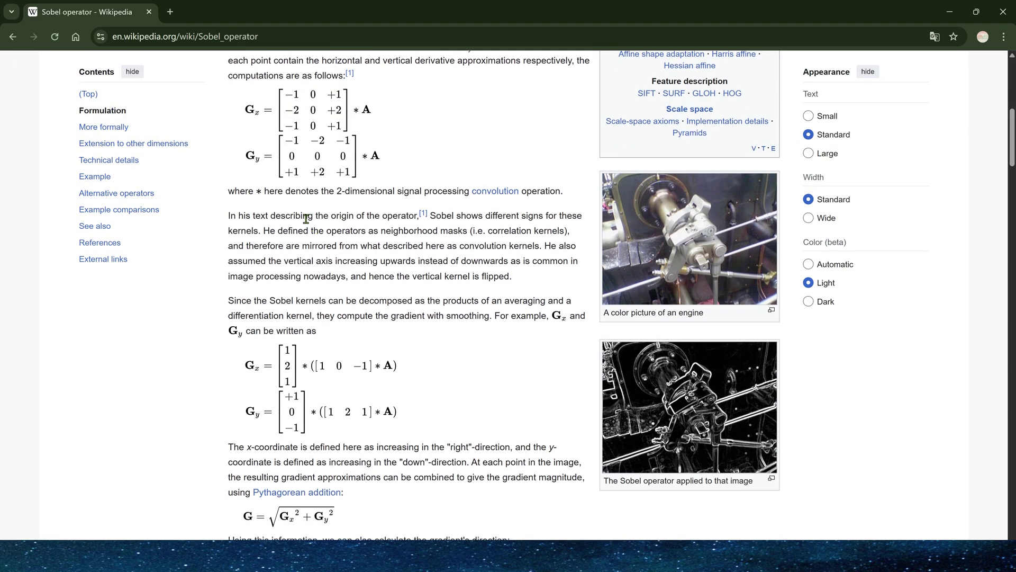
pyautogui.scroll(10, 226, 242)
pyautogui.scroll(-20, 501, 170)
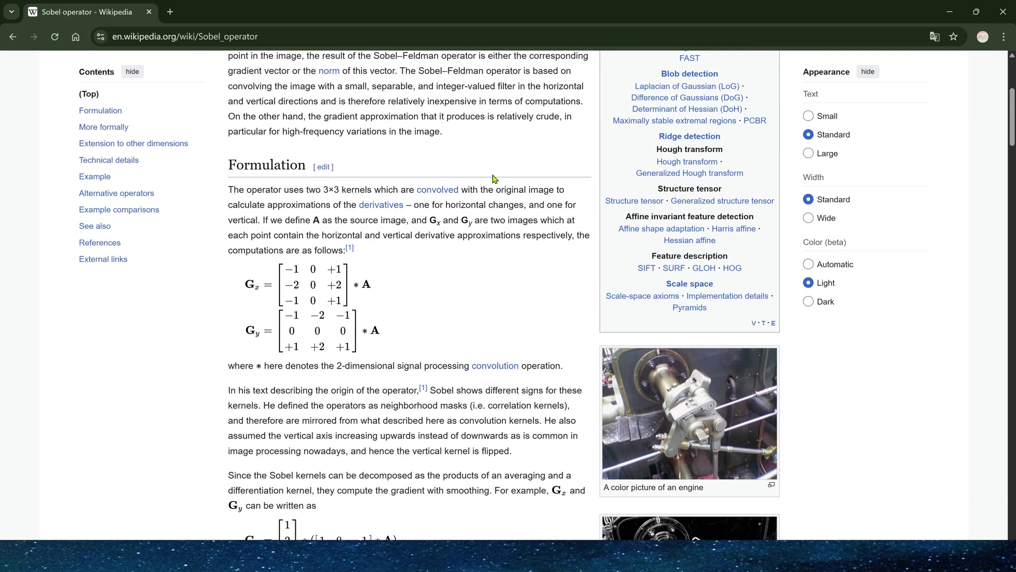
pyautogui.scroll(-15, 459, 211)
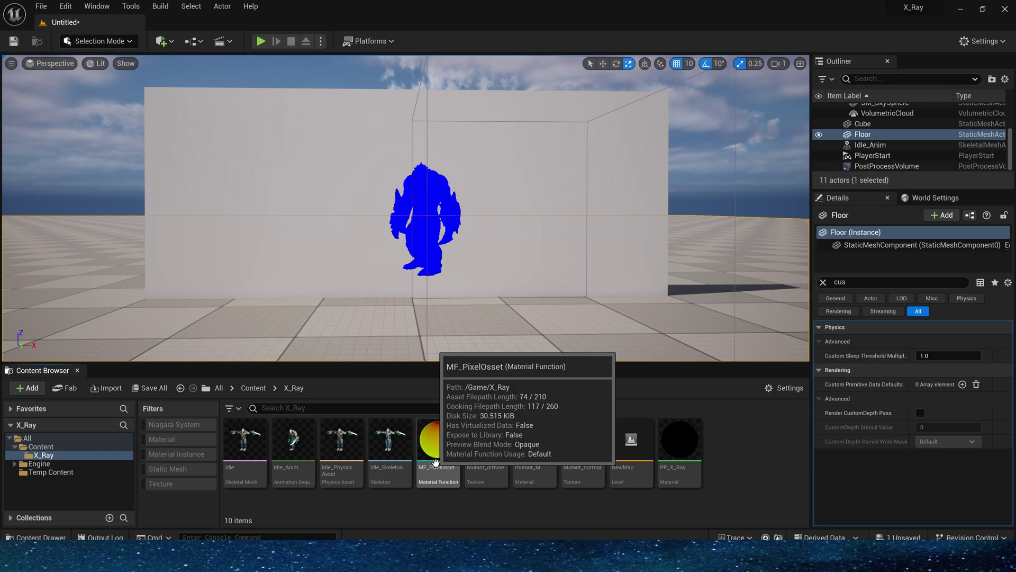
# Switch to Unreal Engine, open the MF_PixelOsset material function and examine its offset constants, UVOffset, TexCoord and UV nodes
pyautogui.doubleClick(431, 420)
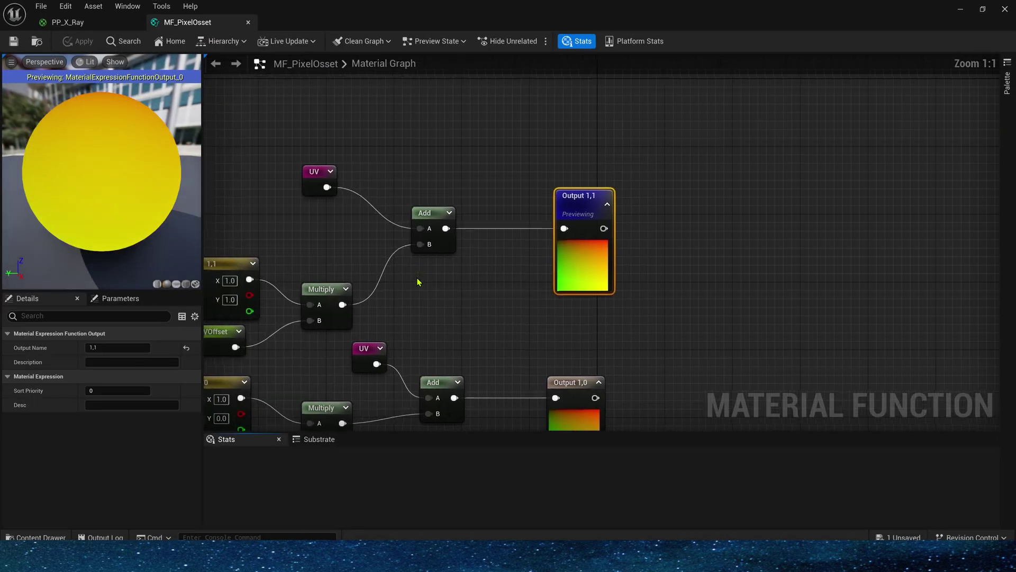
pyautogui.scroll(-2, 328, 299)
pyautogui.moveTo(294, 306); pyautogui.dragTo(490, 174, button='right')
pyautogui.click(443, 139)
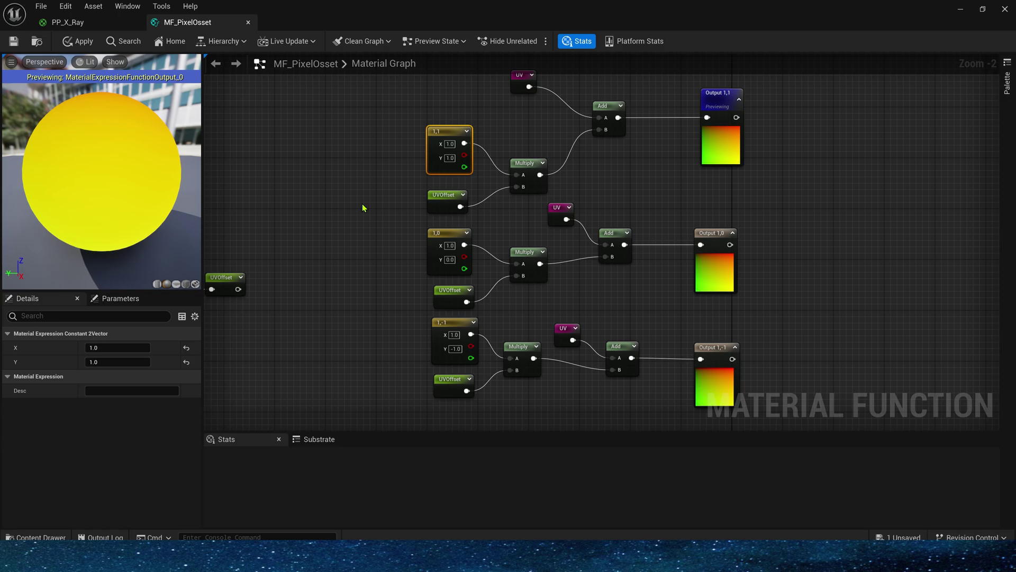
pyautogui.scroll(-2, 391, 197)
pyautogui.moveTo(307, 197); pyautogui.dragTo(540, 146, button='right')
pyautogui.scroll(2, 515, 206)
pyautogui.click(423, 216)
pyautogui.moveTo(274, 97); pyautogui.dragTo(426, 183)
pyautogui.moveTo(405, 147); pyautogui.dragTo(456, 146)
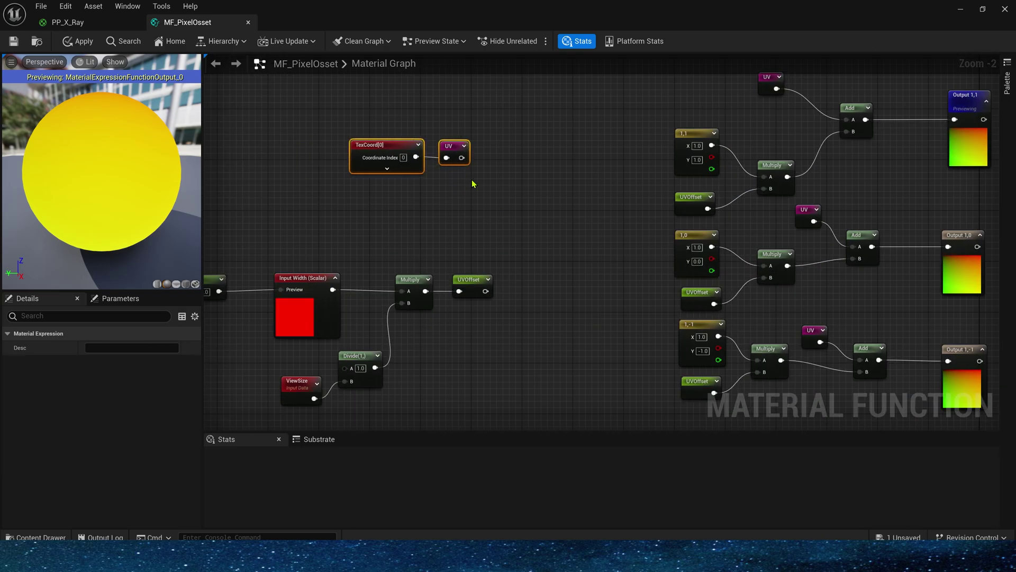
# Examine the Input Width, ViewSize, Divide and Multiply nodes that feed UVOffset in MF_PixelOsset
pyautogui.moveTo(395, 125); pyautogui.dragTo(442, 202)
pyautogui.click(434, 204)
pyautogui.moveTo(373, 228); pyautogui.dragTo(483, 182, button='right')
pyautogui.moveTo(295, 181); pyautogui.dragTo(519, 340)
pyautogui.moveTo(403, 161); pyautogui.dragTo(333, 232)
pyautogui.click(406, 191)
pyautogui.scroll(2, 412, 192)
pyautogui.click(352, 300)
pyautogui.moveTo(502, 351); pyautogui.dragTo(512, 293, button='right')
pyautogui.moveTo(531, 270); pyautogui.dragTo(418, 344)
pyautogui.moveTo(558, 178); pyautogui.dragTo(534, 216, button='right')
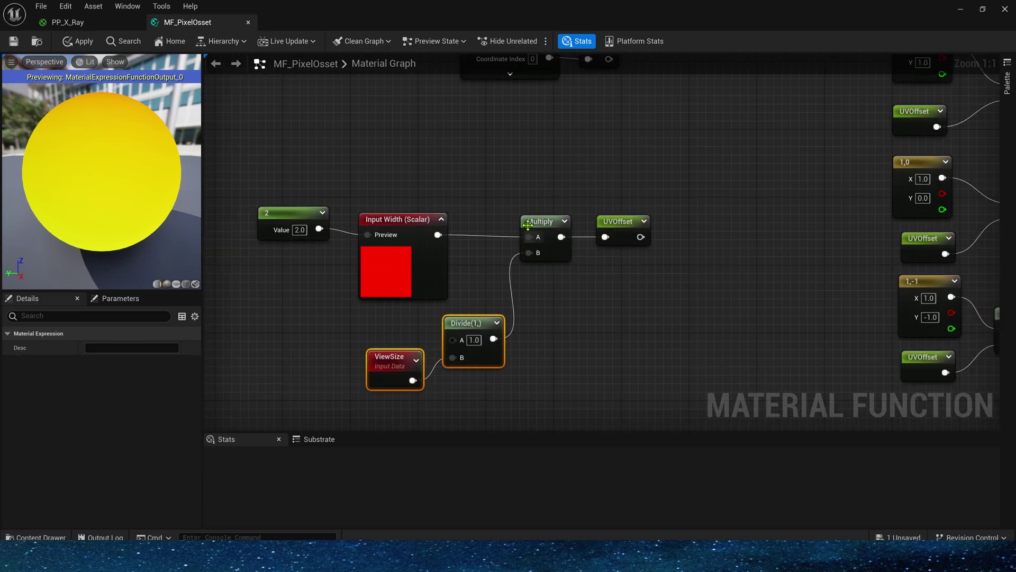
pyautogui.click(465, 332)
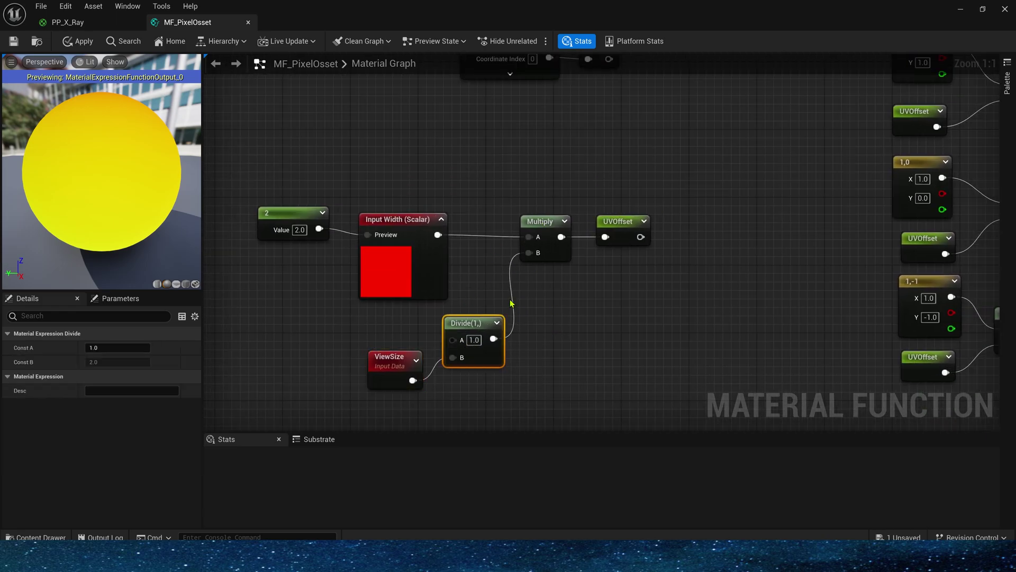
pyautogui.click(555, 298)
pyautogui.moveTo(594, 280); pyautogui.dragTo(481, 345, button='right')
pyautogui.click(504, 287)
# Examine how the 1,1 offset chain combines UVOffset and UV, and compare it with the TexCoord source node
pyautogui.moveTo(786, 123); pyautogui.dragTo(422, 238, button='right')
pyautogui.scroll(-1, 422, 238)
pyautogui.moveTo(407, 94); pyautogui.dragTo(842, 290)
pyautogui.moveTo(763, 228); pyautogui.dragTo(748, 176)
pyautogui.click(735, 220)
pyautogui.moveTo(735, 219); pyautogui.dragTo(735, 249, button='right')
pyautogui.click(510, 123)
pyautogui.moveTo(424, 175); pyautogui.dragTo(652, 135, button='right')
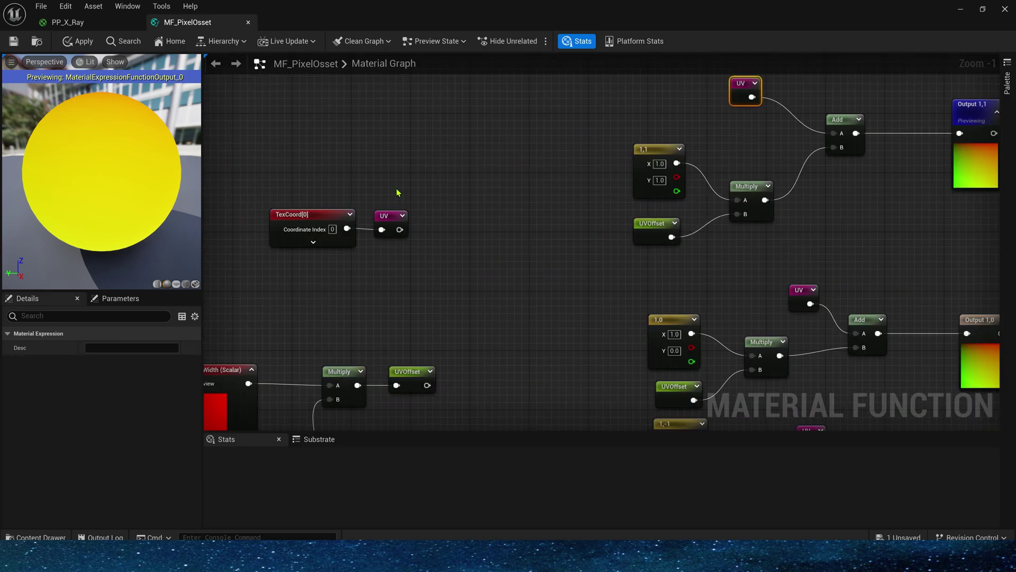
pyautogui.click(384, 195)
pyautogui.moveTo(566, 270); pyautogui.dragTo(692, 117, button='right')
pyautogui.moveTo(661, 137); pyautogui.dragTo(259, 360)
pyautogui.click(628, 166)
pyautogui.moveTo(628, 166); pyautogui.dragTo(438, 341, button='right')
# Examine the remaining offset chains of the function, including the 1,0, 1,-1 and 0,1 outputs
pyautogui.moveTo(584, 172); pyautogui.dragTo(587, 180)
pyautogui.moveTo(909, 196); pyautogui.dragTo(740, 190, button='right')
pyautogui.moveTo(740, 191); pyautogui.dragTo(718, 190)
pyautogui.scroll(-1, 717, 190)
pyautogui.moveTo(755, 347); pyautogui.dragTo(719, 230, button='right')
pyautogui.moveTo(719, 230); pyautogui.dragTo(700, 229)
pyautogui.moveTo(685, 107); pyautogui.dragTo(677, 59, button='right')
pyautogui.moveTo(746, 336); pyautogui.dragTo(453, 258)
pyautogui.click(515, 341)
pyautogui.moveTo(704, 262); pyautogui.dragTo(697, 243)
pyautogui.moveTo(586, 398); pyautogui.dragTo(590, 234, button='right')
pyautogui.moveTo(751, 307); pyautogui.dragTo(466, 207)
pyautogui.moveTo(465, 206); pyautogui.dragTo(511, 367, button='right')
pyautogui.moveTo(468, 152); pyautogui.dragTo(485, 121, button='right')
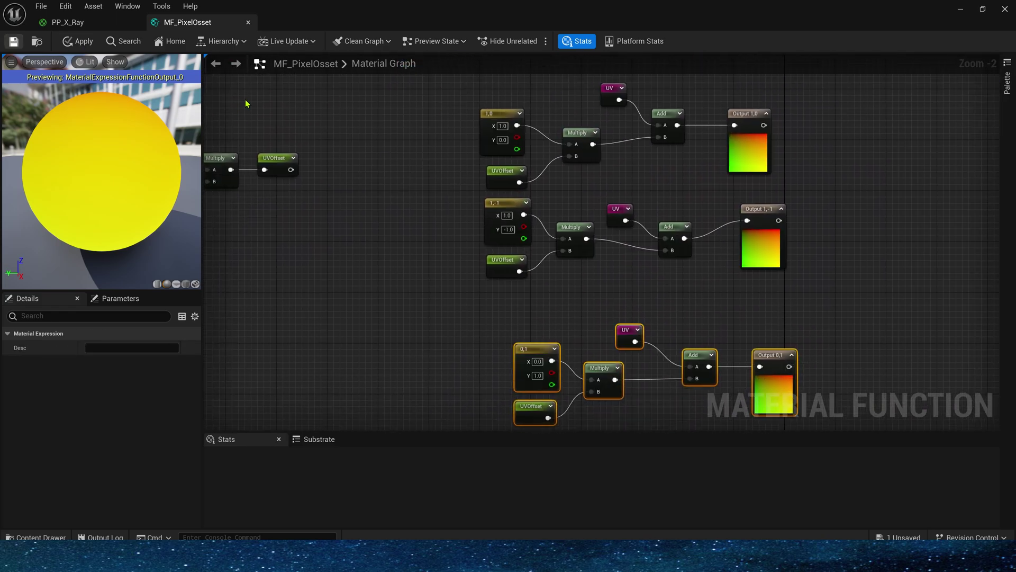
# Add the MF_PixelOsset function to the PP_X_Ray material graph and place it well before the scene texture nodes
pyautogui.click(68, 22)
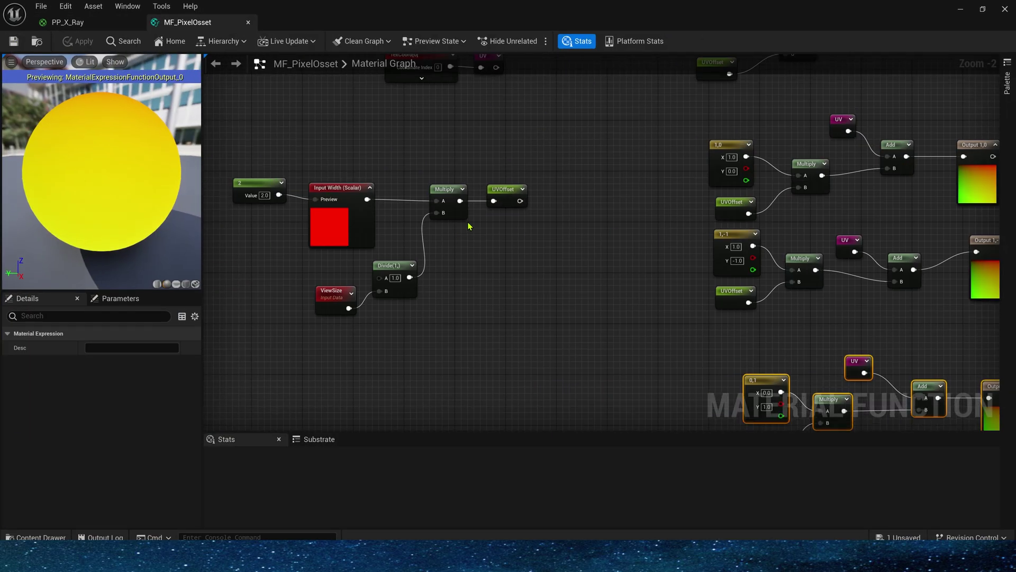
pyautogui.scroll(-5, 495, 300)
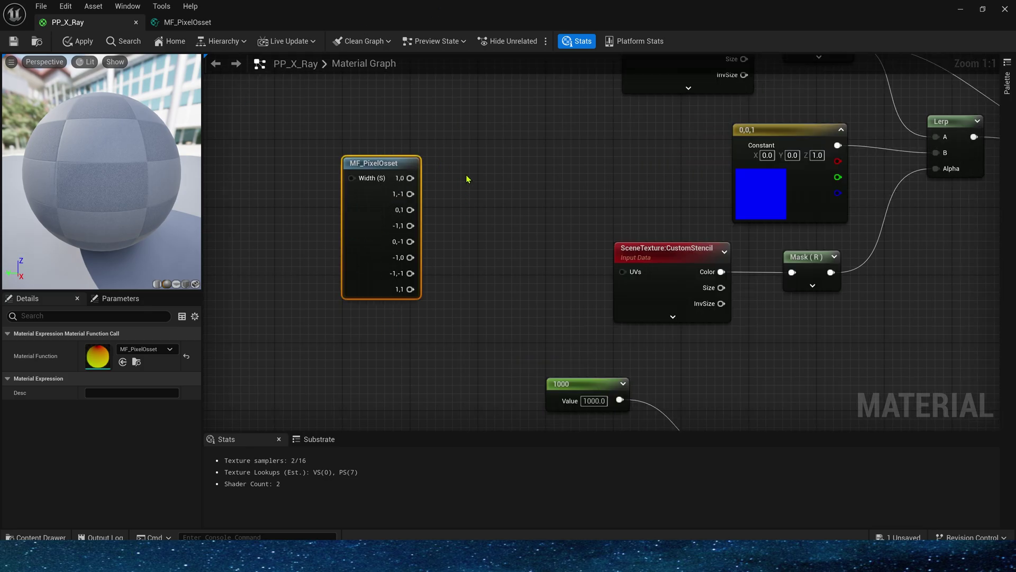
pyautogui.moveTo(467, 179); pyautogui.dragTo(567, 316, button='right')
pyautogui.moveTo(497, 300); pyautogui.dragTo(277, 198)
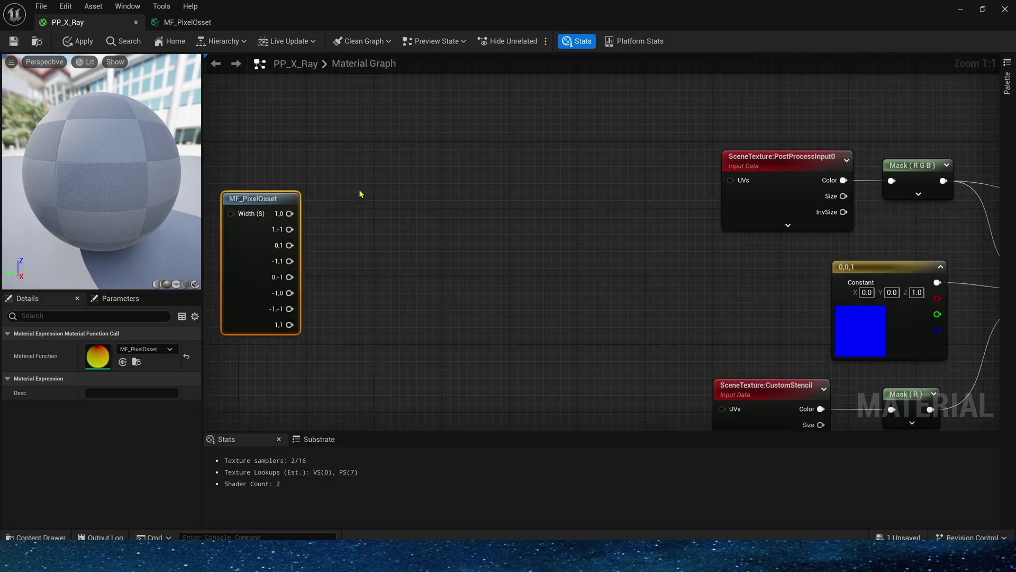
pyautogui.click(360, 194)
pyautogui.moveTo(349, 133); pyautogui.dragTo(368, 207, button='right')
pyautogui.moveTo(391, 260); pyautogui.dragTo(264, 277)
# Paste a copy of the PostProcessInput0 scene texture node and set its Scene Texture Id to CustomDepth
pyautogui.click(826, 233)
pyautogui.hotkey('ctrl', 'c')
pyautogui.hotkey('ctrl', 'v')
pyautogui.click(118, 348)
pyautogui.write('cus')
pyautogui.click(106, 370)
# Duplicate the CustomDepth node until there are eight, and wire each MF_PixelOsset output to one node's UVs
pyautogui.moveTo(283, 313); pyautogui.dragTo(402, 195)
pyautogui.moveTo(442, 222); pyautogui.dragTo(453, 165)
pyautogui.hotkey('ctrl', 'd')
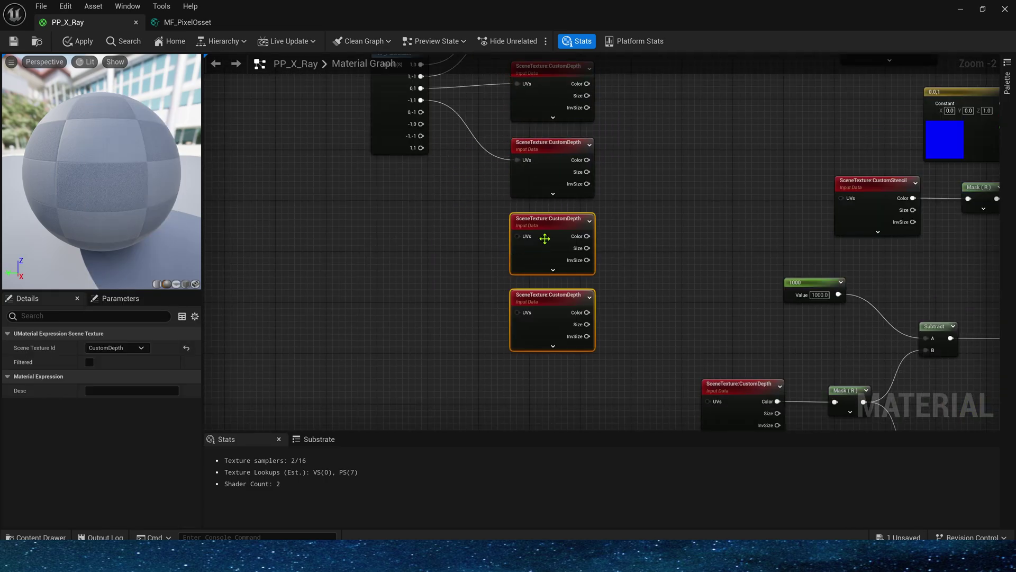
pyautogui.click(463, 187)
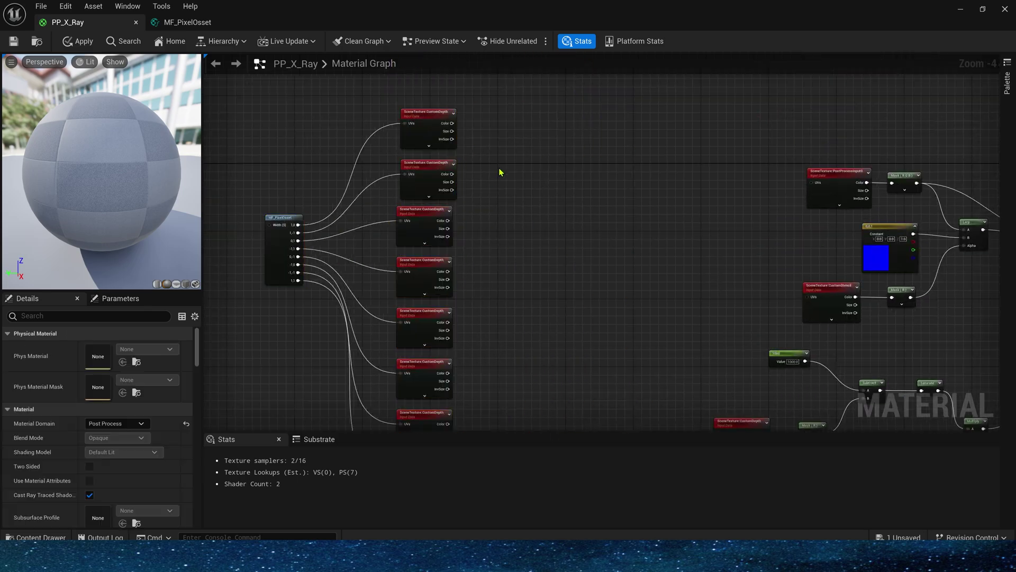
# Sum the eight CustomDepth colors with a tree of Add nodes and divide the total by 8
pyautogui.scroll(3, 526, 144)
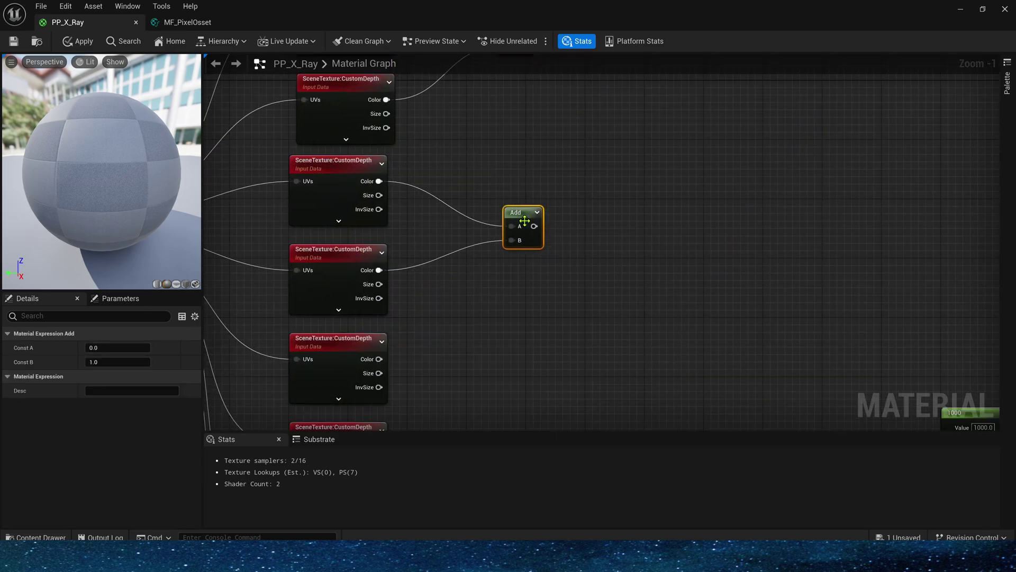
pyautogui.scroll(-1, 550, 233)
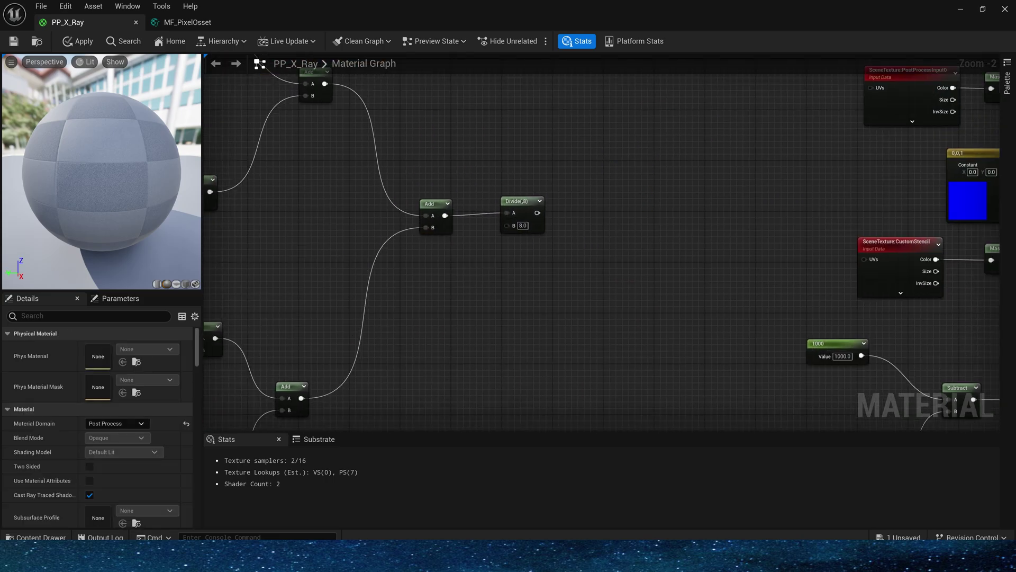
# Add a Subtract node after the Divide and wire a pasted CustomDepth scene texture's Color into its B input
pyautogui.moveTo(516, 202); pyautogui.dragTo(594, 218)
pyautogui.write('sub')
pyautogui.click(625, 280)
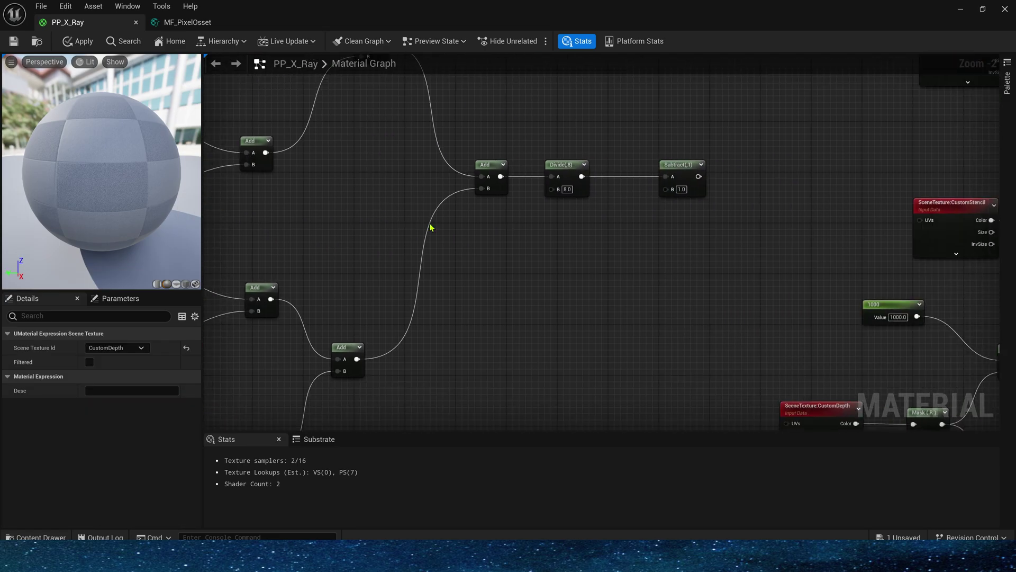
pyautogui.hotkey('ctrl', 'v')
pyautogui.scroll(2, 605, 245)
pyautogui.moveTo(617, 244); pyautogui.dragTo(540, 245)
pyautogui.click(635, 239)
pyautogui.moveTo(594, 271); pyautogui.dragTo(686, 169)
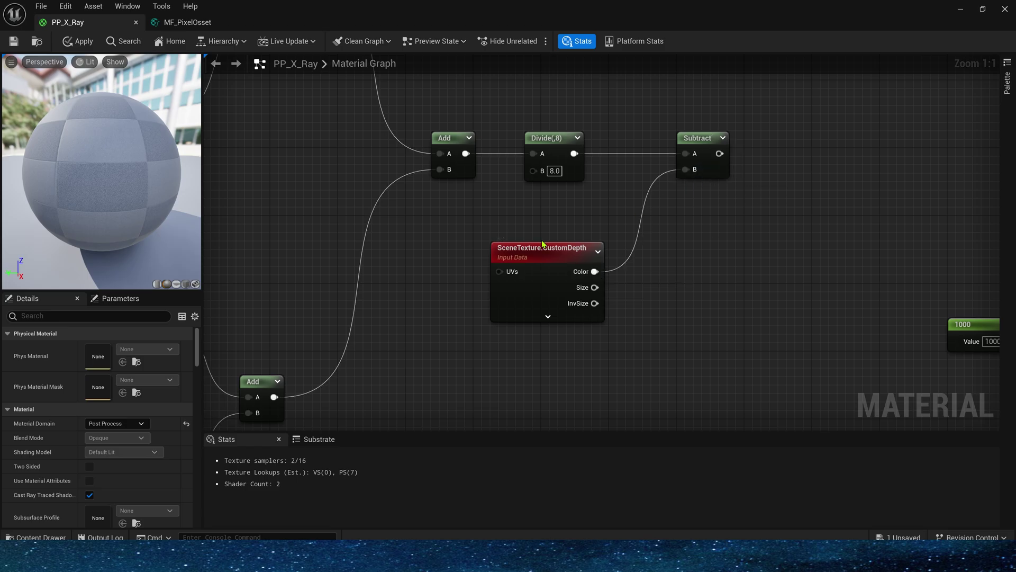
# Mask the Subtract result to its R channel with a ComponentMask node
pyautogui.click(509, 244)
pyautogui.click(669, 281)
pyautogui.moveTo(713, 205); pyautogui.dragTo(565, 291, button='right')
pyautogui.moveTo(571, 240); pyautogui.dragTo(605, 241)
pyautogui.write('comp')
pyautogui.press('Return')
# Move the Divide, Subtract, R mask and center CustomDepth nodes closer to the final Add node
pyautogui.scroll(-6, 720, 178)
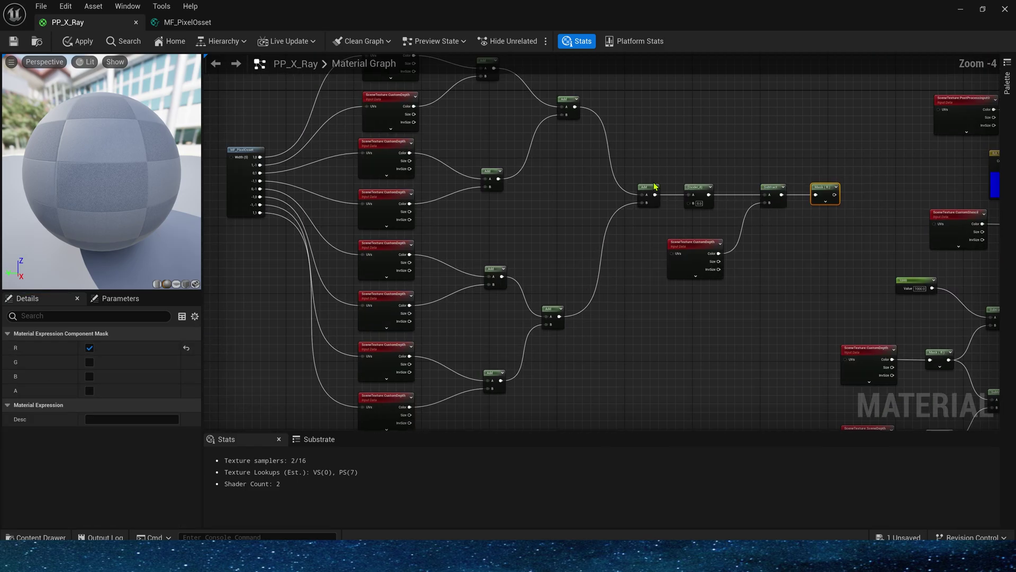
pyautogui.hotkey('ctrl', 'a')
pyautogui.scroll(2, 697, 205)
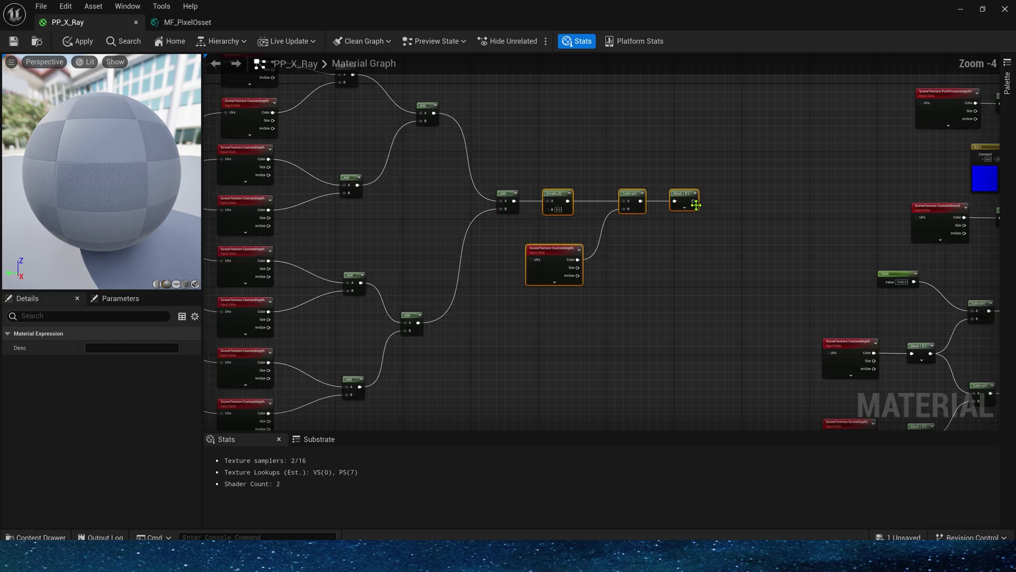
pyautogui.moveTo(756, 170); pyautogui.dragTo(705, 215, button='right')
pyautogui.click(706, 215)
# Wire the R mask into the first Lerp's B input, save the material and check the character in the level
pyautogui.hotkey('ctrl', 's')
pyautogui.moveTo(800, 175); pyautogui.dragTo(520, 166, button='right')
pyautogui.scroll(-1, 521, 166)
pyautogui.moveTo(408, 217); pyautogui.dragTo(787, 174)
pyautogui.click(13, 41)
pyautogui.moveTo(495, 5); pyautogui.dragTo(407, 295)
pyautogui.moveTo(407, 212); pyautogui.dragTo(495, 294, button='right')
pyautogui.doubleClick(495, 296)
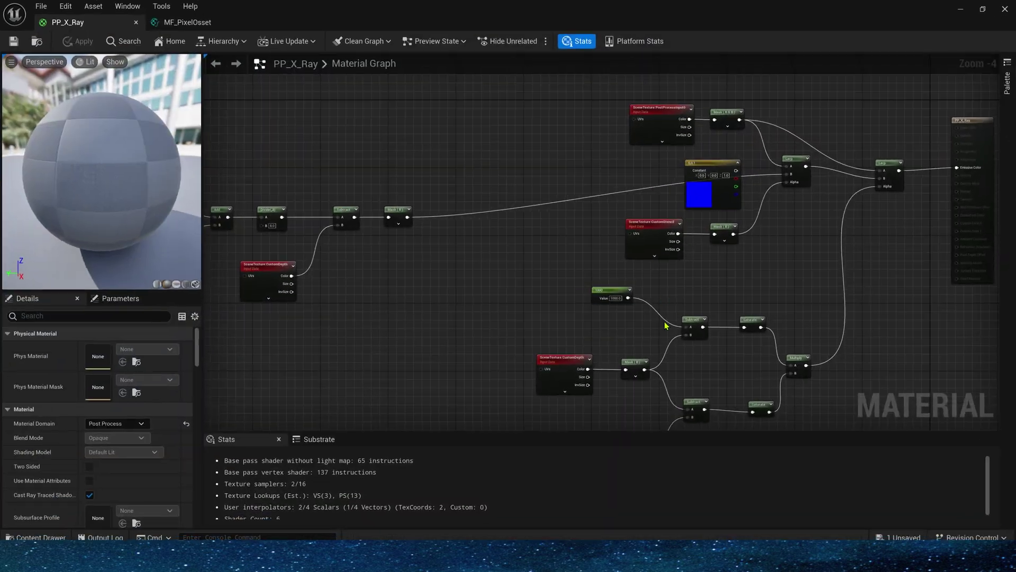
# Set the 1000 constant to 3000, save the material and check the edge effect in the level
pyautogui.scroll(3, 616, 304)
pyautogui.moveTo(615, 302); pyautogui.dragTo(514, 178, button='right')
pyautogui.write('3000')
pyautogui.press('Return')
pyautogui.click(13, 41)
pyautogui.click(961, 9)
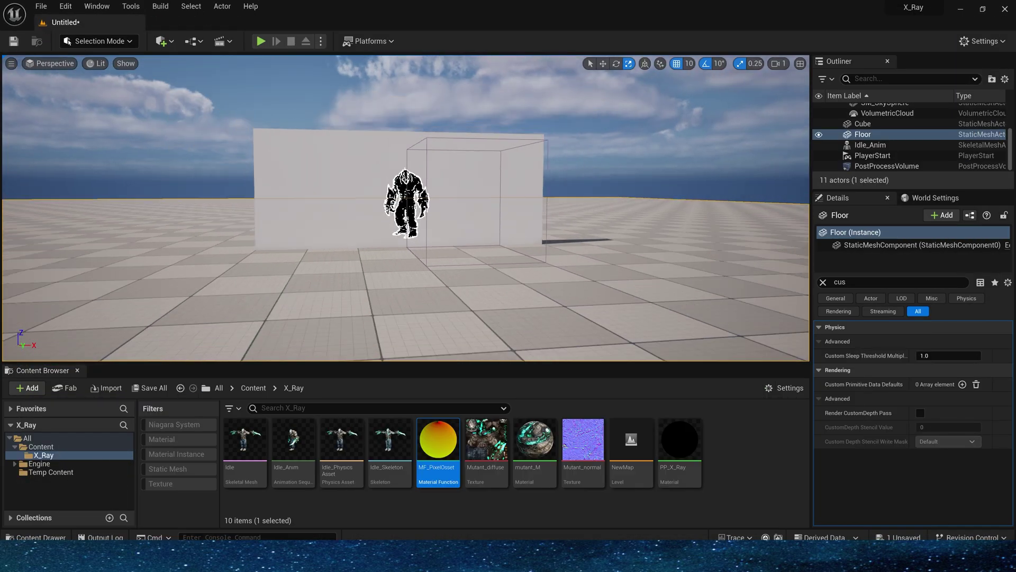
pyautogui.moveTo(406, 203); pyautogui.dragTo(353, 217, button='right')
# Add the blue constant to the R mask, wire the sum into the first Lerp's B input and check the level
pyautogui.hotkey('alt', 'Tab')
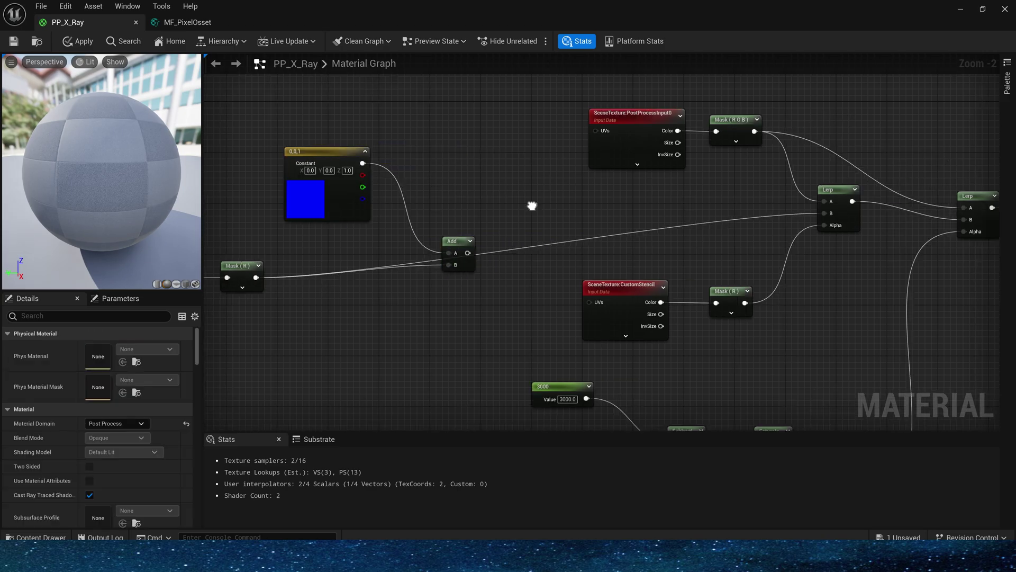
pyautogui.moveTo(531, 206); pyautogui.dragTo(523, 207, button='right')
pyautogui.moveTo(529, 11); pyautogui.dragTo(437, 300)
pyautogui.moveTo(413, 212)
pyautogui.mouseDown(button='right')
pyautogui.moveTo(421, 222)
pyautogui.moveTo(418, 211)
pyautogui.mouseUp(button='right')
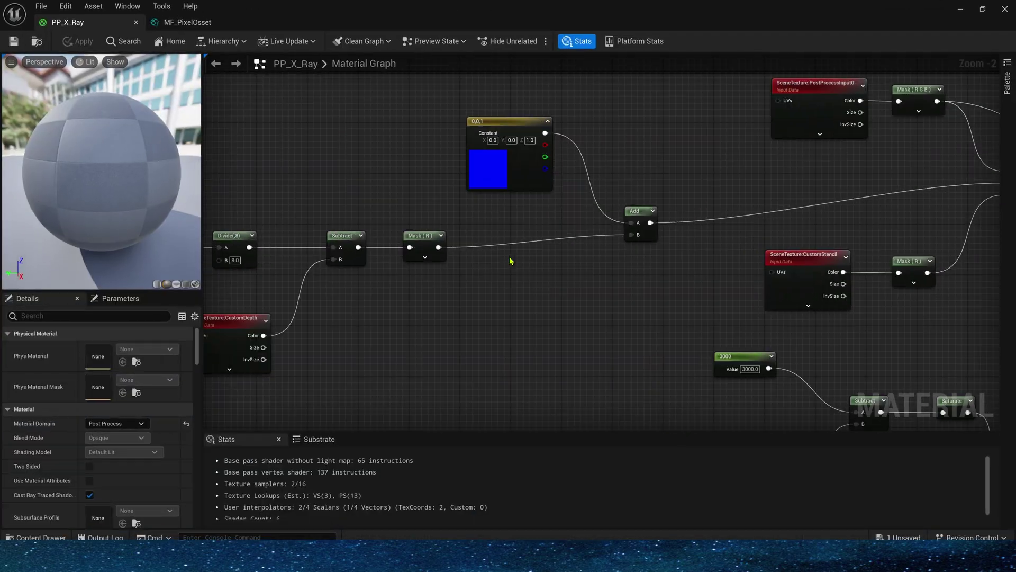
# Insert a Multiply between the R mask and the Add, with a new three-component constant as its B input
pyautogui.press('m')
pyautogui.click(499, 250)
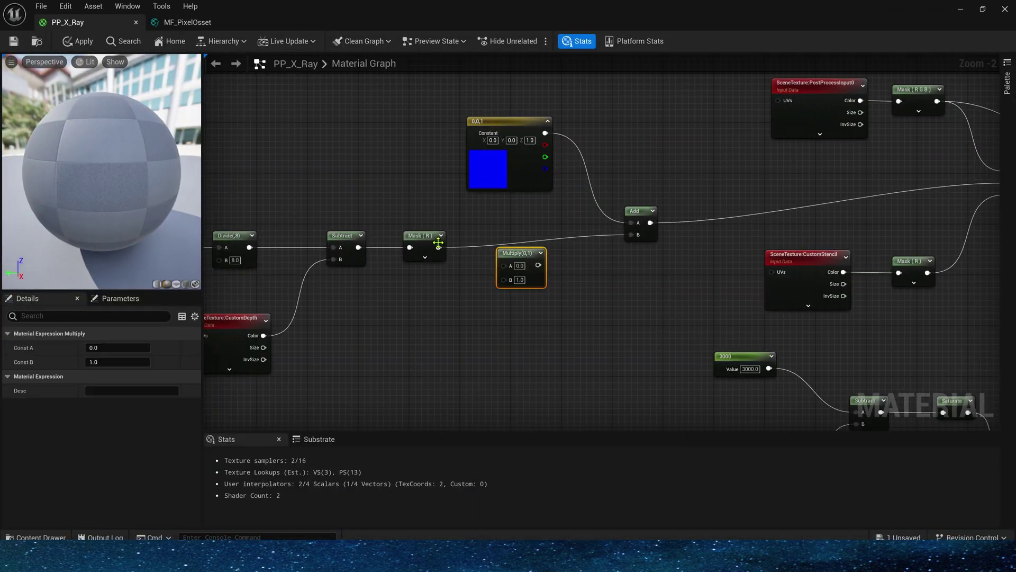
pyautogui.press('3')
pyautogui.click(407, 297)
pyautogui.moveTo(485, 314); pyautogui.dragTo(492, 260)
pyautogui.moveTo(517, 247); pyautogui.dragTo(634, 235)
# Set the new constant's R component to 1 and apply the material
pyautogui.click(447, 303)
pyautogui.click(118, 362)
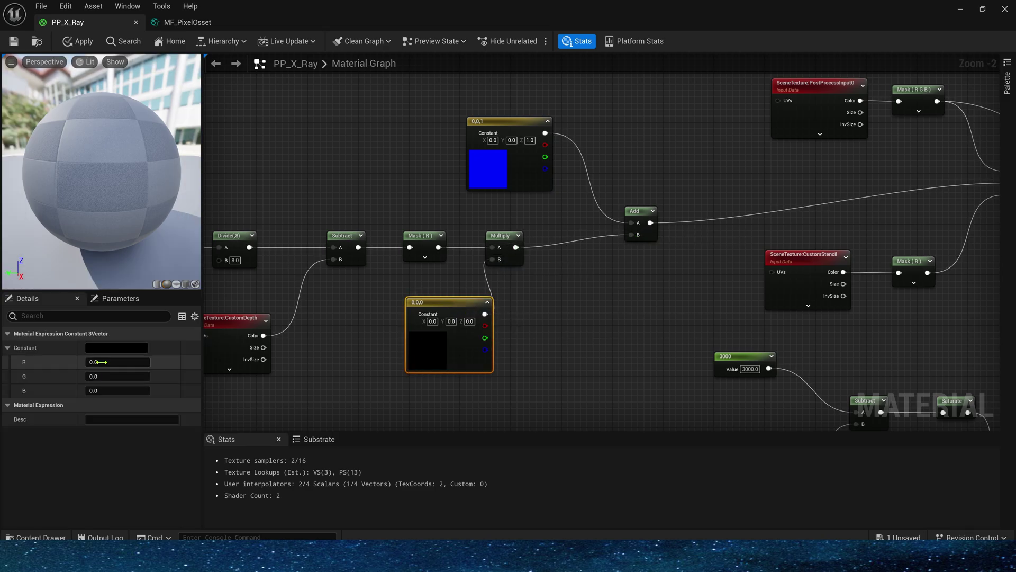
pyautogui.write('1')
pyautogui.click(77, 41)
# Inspect the character's outline in the level from near and far, and return to the enlarged material graph
pyautogui.press('w')
pyautogui.moveTo(413, 212); pyautogui.dragTo(461, 200, button='right')
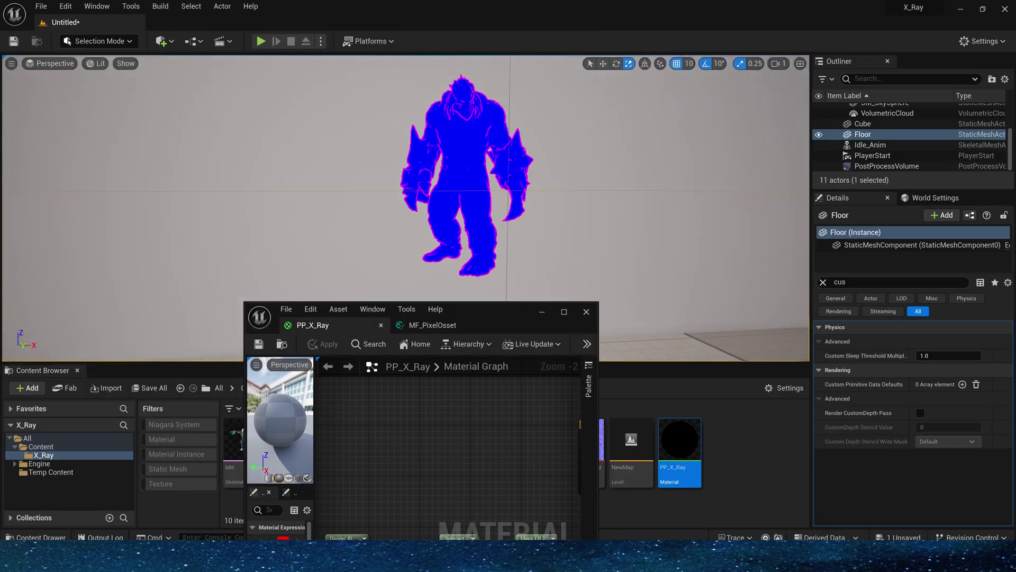
pyautogui.press('s')
pyautogui.scroll(1, 476, 211)
pyautogui.press('w')
pyautogui.press('s')
pyautogui.press('w')
pyautogui.press('s')
pyautogui.doubleClick(507, 328)
pyautogui.doubleClick(506, 327)
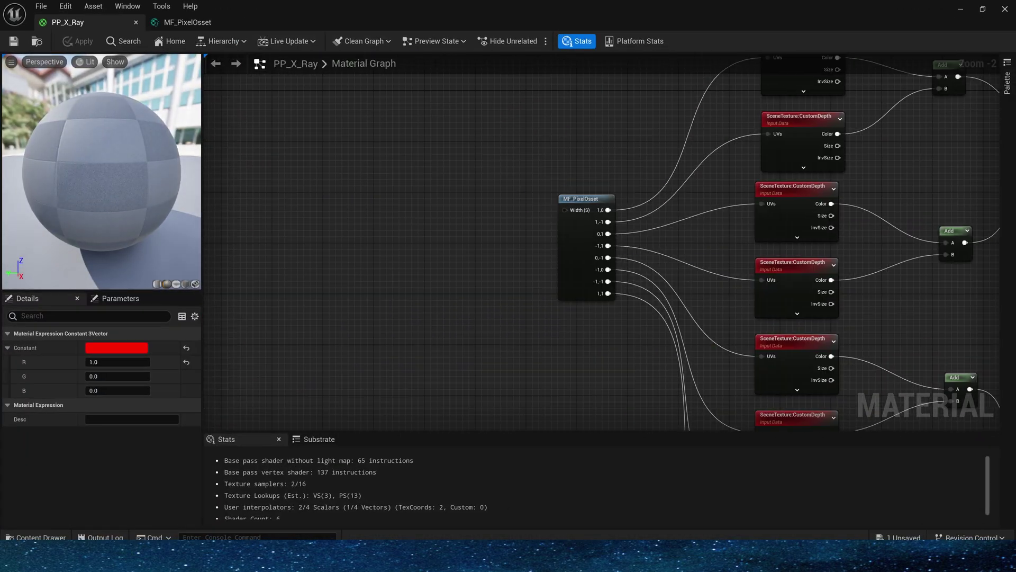
# Paste a CustomDepth scene texture before MF_PixelOsset and mask its Color to the R channel only
pyautogui.moveTo(423, 142); pyautogui.dragTo(532, 121, button='right')
pyautogui.moveTo(838, 172); pyautogui.dragTo(664, 205, button='right')
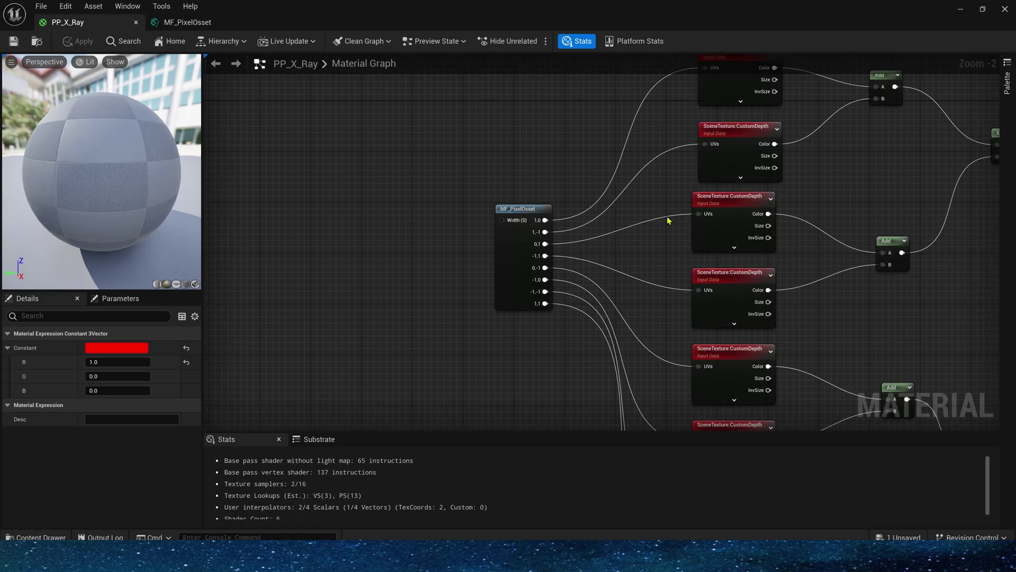
pyautogui.click(710, 204)
pyautogui.hotkey('ctrl', 'c')
pyautogui.moveTo(460, 210); pyautogui.dragTo(699, 228, button='right')
pyautogui.hotkey('ctrl', 'v')
pyautogui.scroll(2, 479, 251)
pyautogui.moveTo(397, 283); pyautogui.dragTo(430, 281)
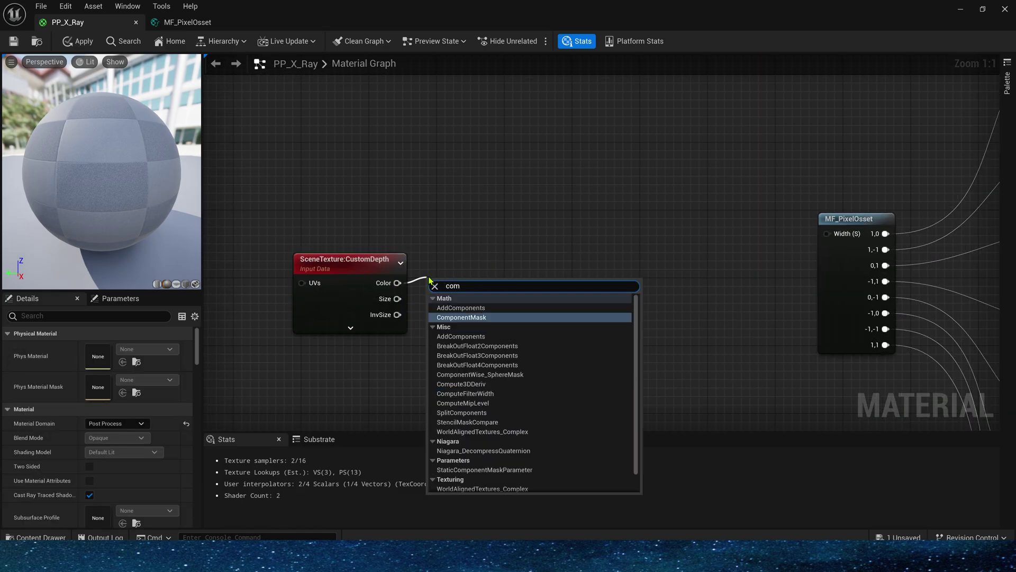
pyautogui.press('Return')
pyautogui.click(89, 362)
# Divide the new masked depth by 500
pyautogui.moveTo(547, 260); pyautogui.dragTo(468, 265, button='right')
pyautogui.press('d')
pyautogui.click(470, 266)
pyautogui.moveTo(406, 289); pyautogui.dragTo(491, 292)
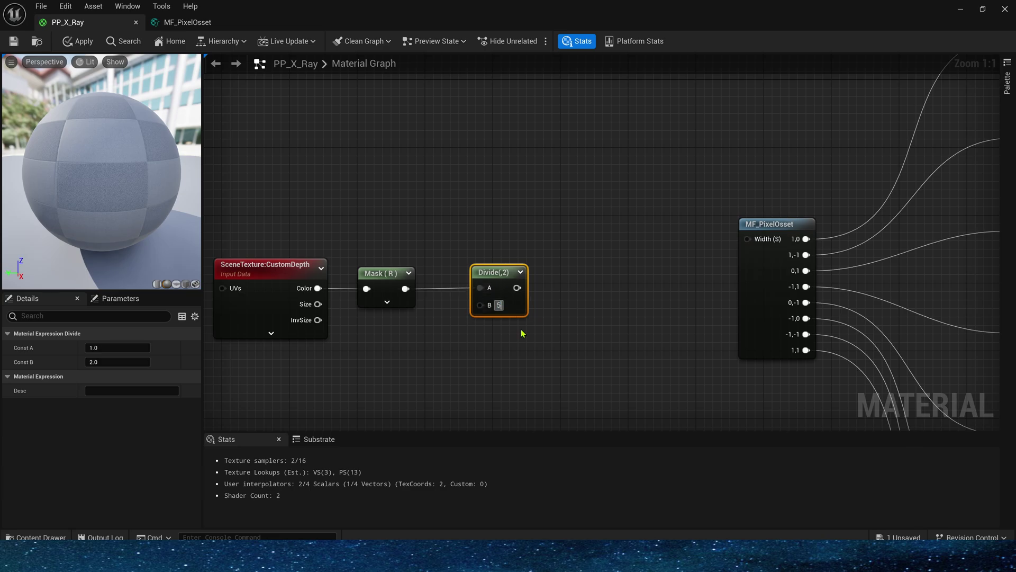
pyautogui.write('001')
# Create a constant of 2 and feed it through a new Divide node into the MF_PixelOsset Width input
pyautogui.click(549, 167)
pyautogui.click(551, 197)
pyautogui.write('2')
pyautogui.moveTo(566, 171); pyautogui.dragTo(638, 247)
pyautogui.write('a')
pyautogui.click(645, 233)
pyautogui.press('Delete')
pyautogui.press('d')
pyautogui.click(629, 226)
pyautogui.moveTo(545, 245); pyautogui.dragTo(631, 224, button='right')
# Add a Clamp after the division by 500 and wire it into the B input of the width Divide
pyautogui.moveTo(318, 220); pyautogui.dragTo(612, 354)
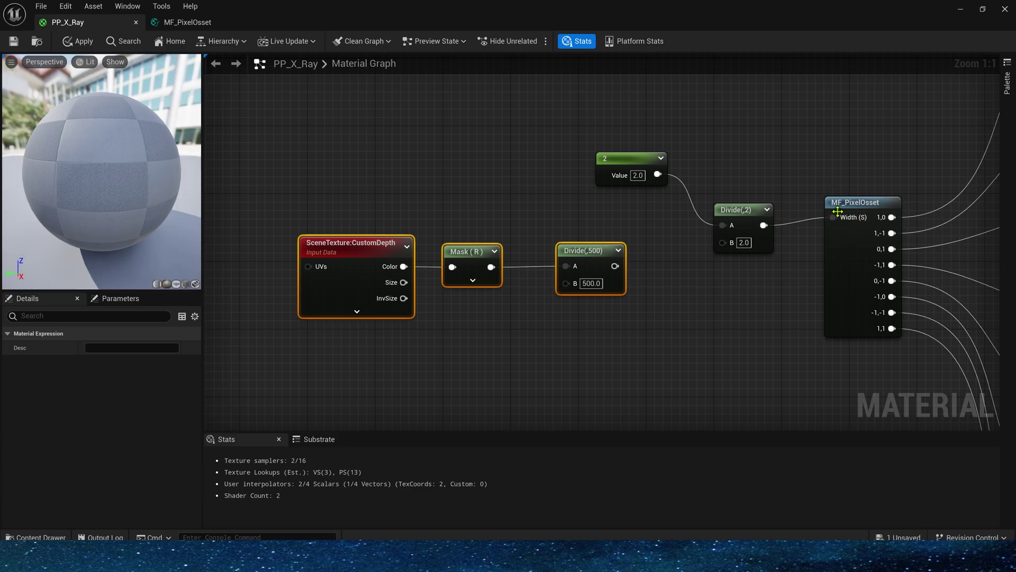
pyautogui.click(640, 287)
pyautogui.write('cl')
pyautogui.moveTo(615, 266); pyautogui.dragTo(667, 255)
pyautogui.press('Return')
pyautogui.moveTo(286, 225); pyautogui.dragTo(723, 242)
# Set the Clamp's Min to 1 and save the material
pyautogui.click(683, 289)
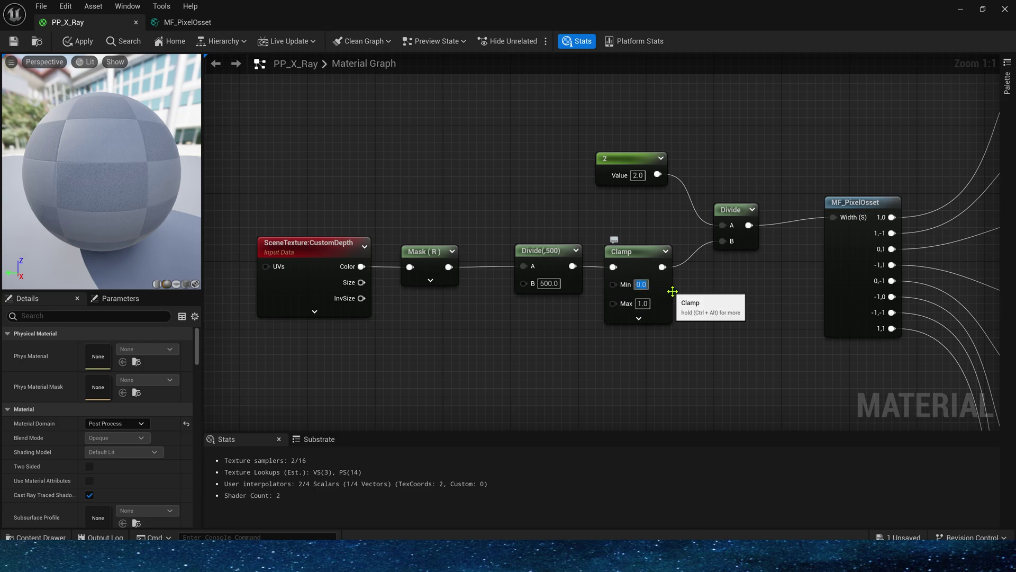
pyautogui.write('1')
pyautogui.press('Tab')
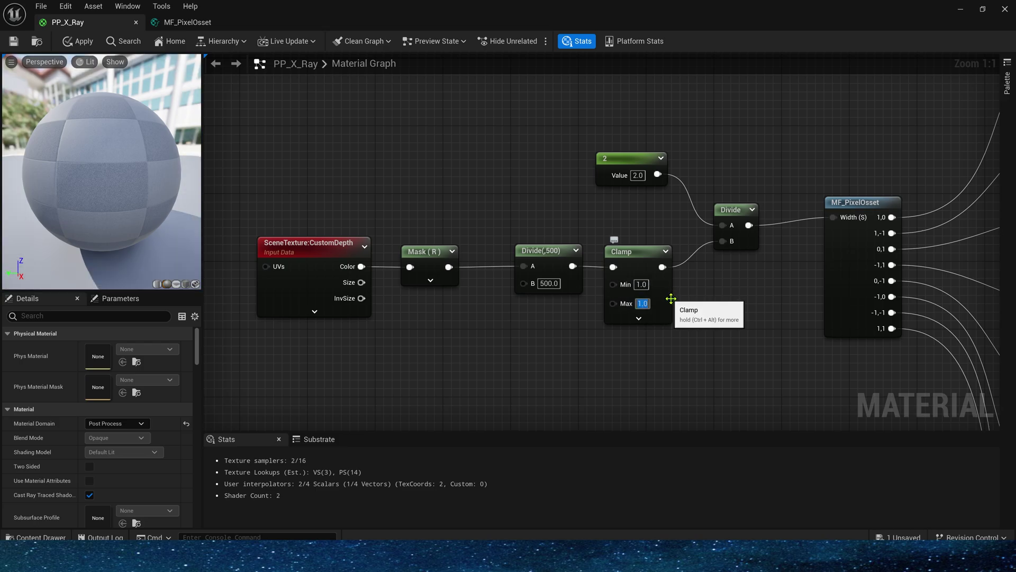
pyautogui.hotkey('ctrl', 's')
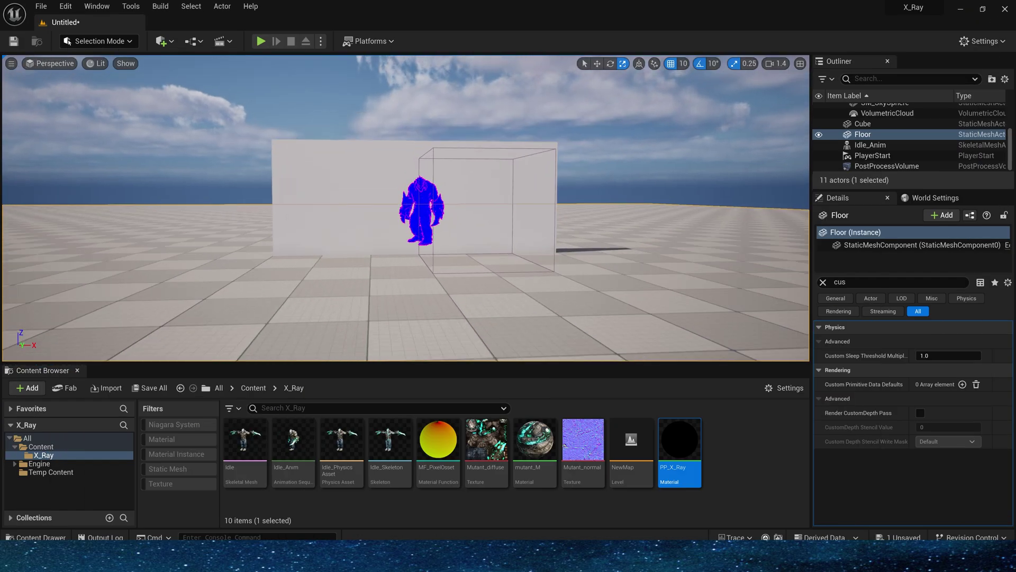
# Inspect the depth-scaled outline on the Idle_Anim character in the level from several distances
pyautogui.moveTo(406, 208)
pyautogui.mouseDown()
pyautogui.moveTo(412, 169)
pyautogui.moveTo(397, 204)
pyautogui.moveTo(405, 178)
pyautogui.moveTo(413, 212)
pyautogui.mouseUp()
pyautogui.moveTo(405, 211); pyautogui.dragTo(444, 211, button='right')
pyautogui.doubleClick(887, 145)
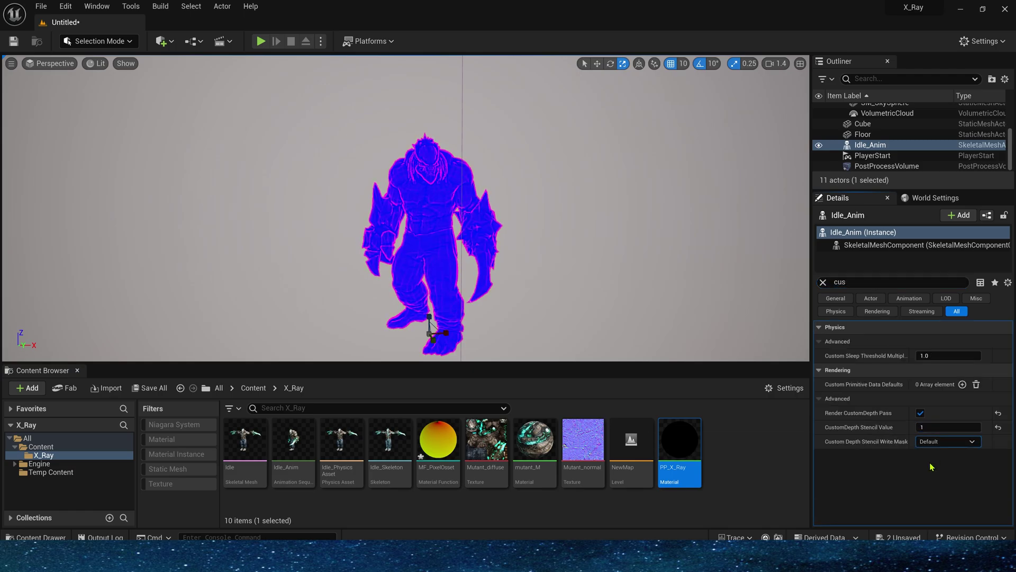
pyautogui.moveTo(508, 275); pyautogui.dragTo(508, 276, button='right')
pyautogui.moveTo(484, 190); pyautogui.dragTo(484, 190, button='right')
pyautogui.press('s')
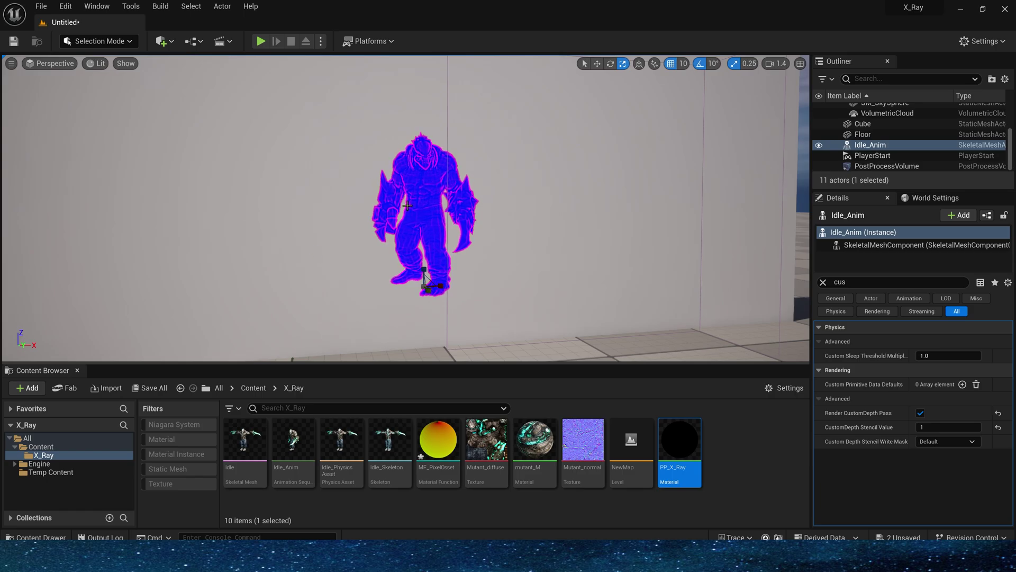
# Play the level and move around to check the X-ray outline on the character behind the wall
pyautogui.click(262, 43)
pyautogui.press('w')
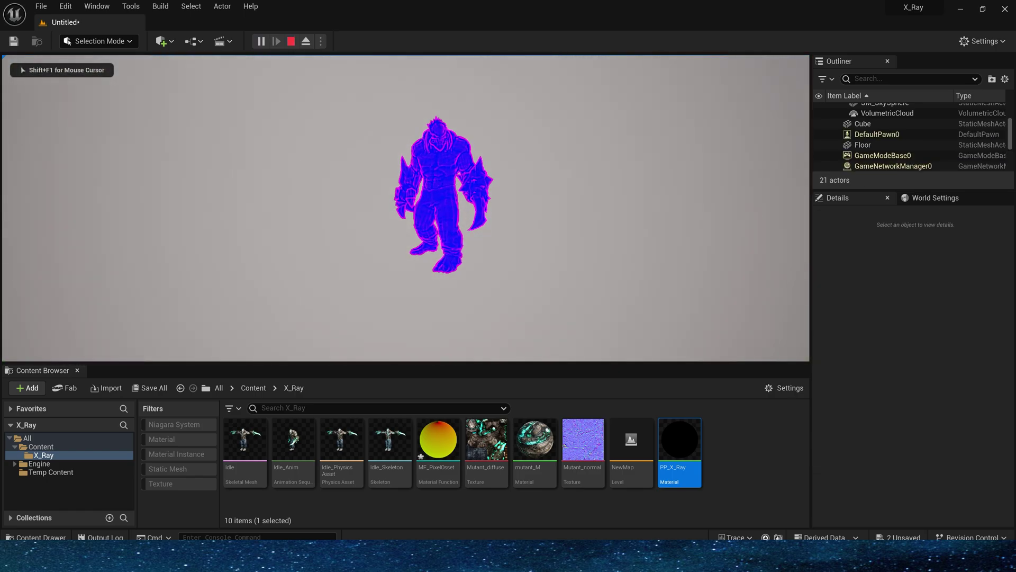
pyautogui.press('a')
pyautogui.press('Escape')
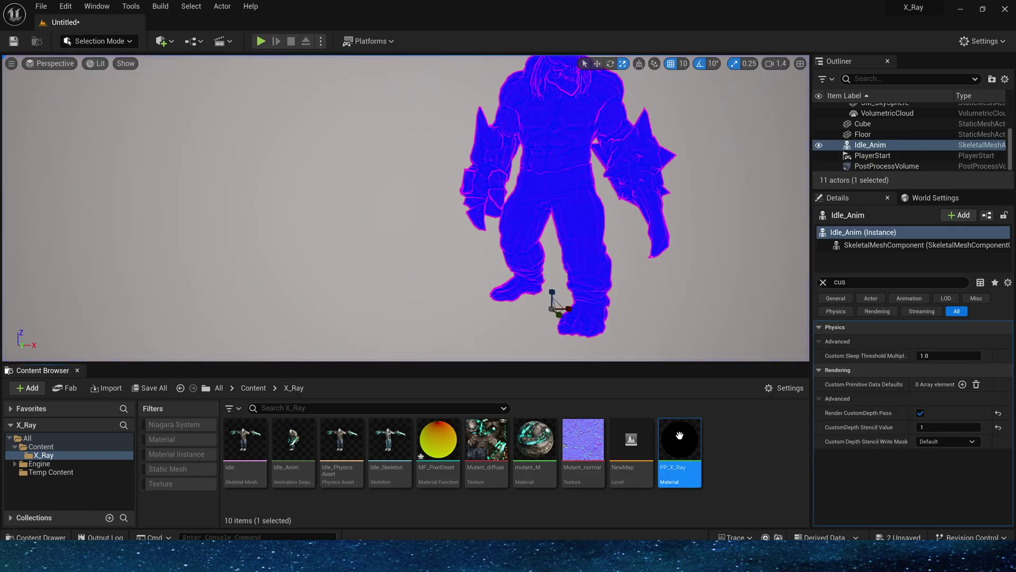
# Reopen the PP_X_Ray material, move the Mask (R) node closer to the SceneTexture:CustomStencil node, and save the material
pyautogui.doubleClick(679, 440)
pyautogui.moveTo(574, 193); pyautogui.dragTo(474, 310)
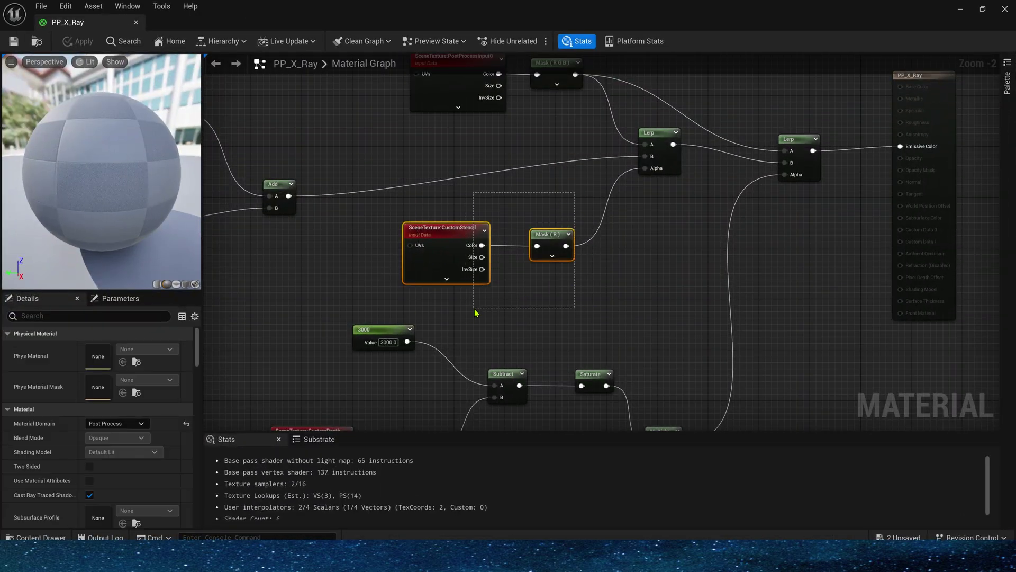
pyautogui.moveTo(552, 231); pyautogui.dragTo(533, 231)
pyautogui.moveTo(630, 353); pyautogui.dragTo(579, 213, button='right')
pyautogui.click(542, 234)
pyautogui.moveTo(533, 270); pyautogui.dragTo(523, 375, button='right')
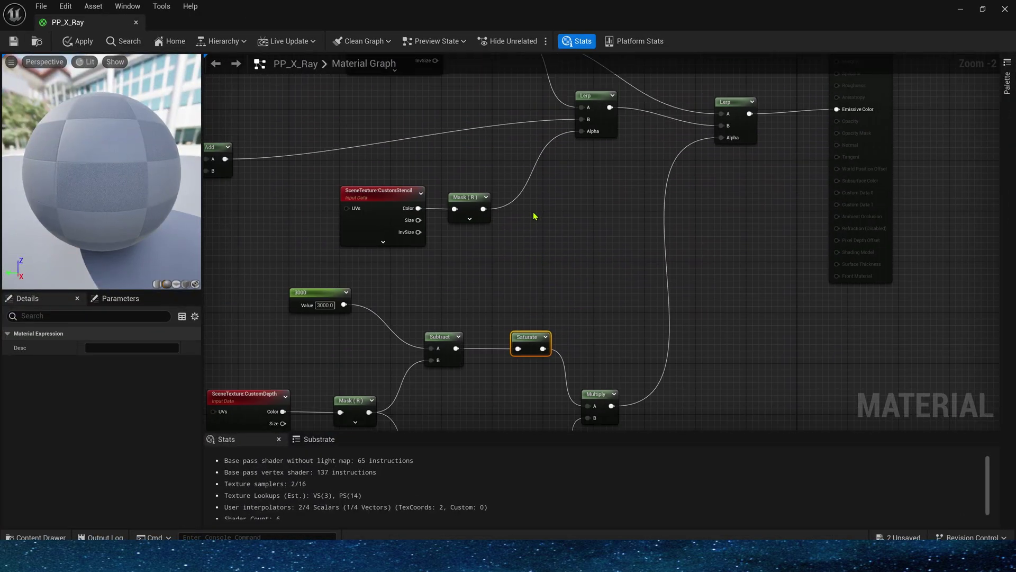
pyautogui.moveTo(532, 206); pyautogui.dragTo(357, 262)
pyautogui.click(508, 199)
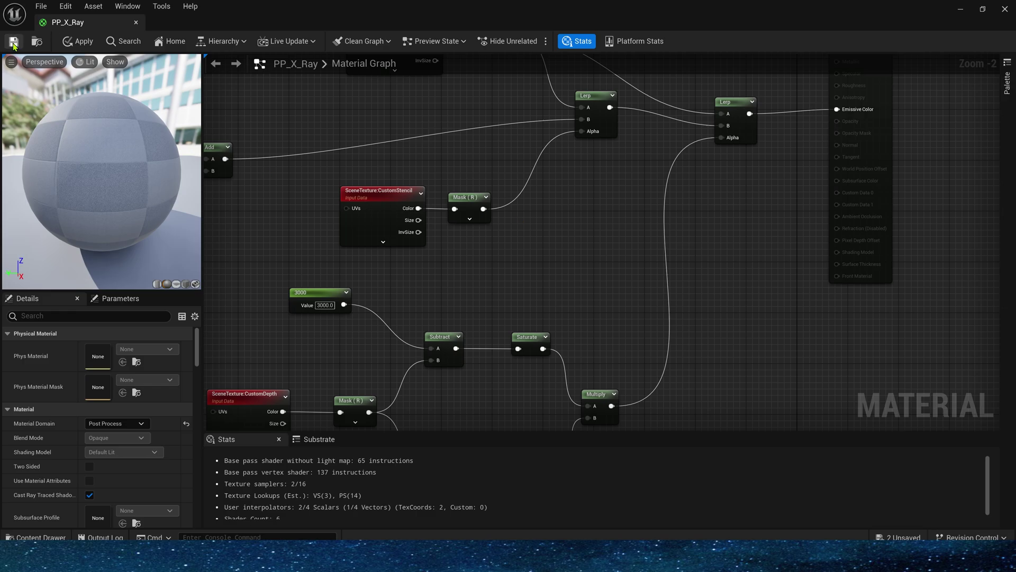
pyautogui.click(960, 9)
# Inspect the outlined character from several distances, and play the level to view it around the wall's edge
pyautogui.scroll(-7, 464, 159)
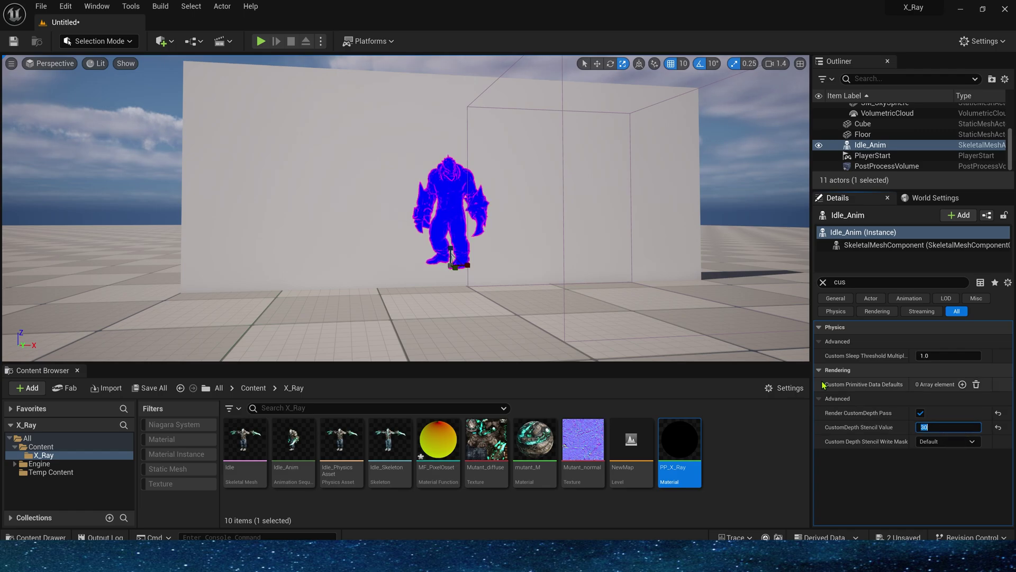
pyautogui.scroll(5, 450, 257)
pyautogui.scroll(-6, 450, 256)
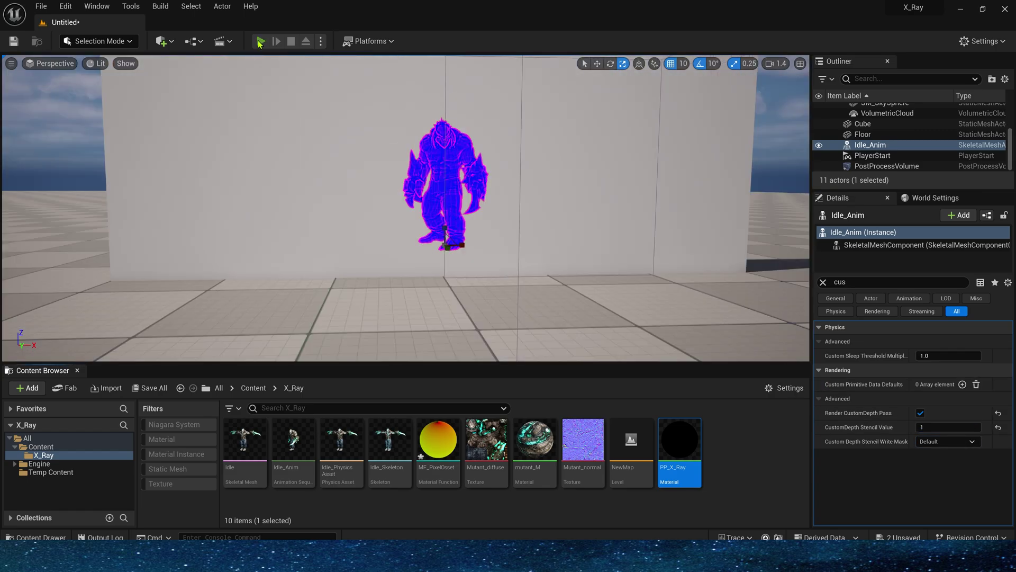
pyautogui.click(260, 41)
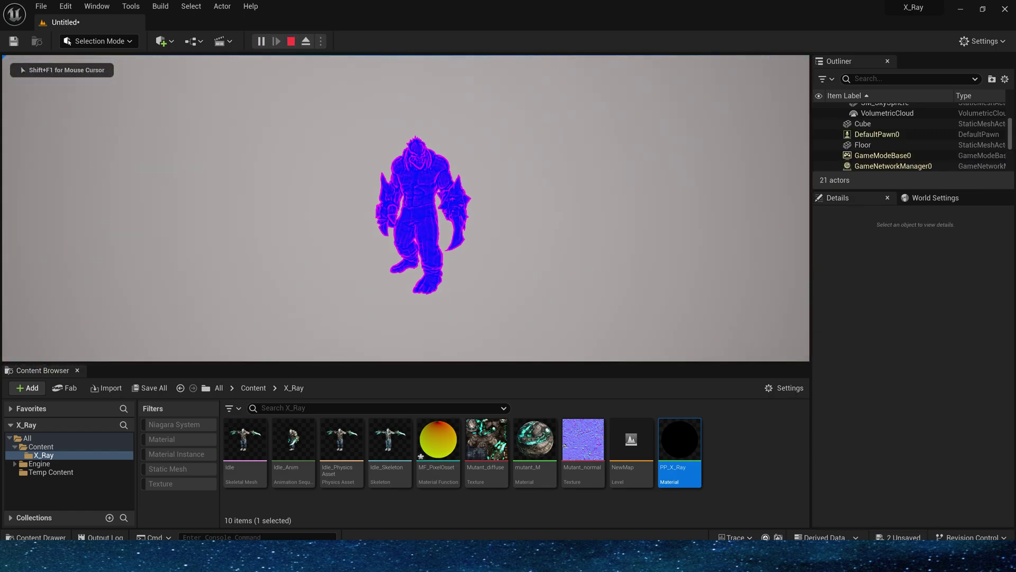
pyautogui.press('a')
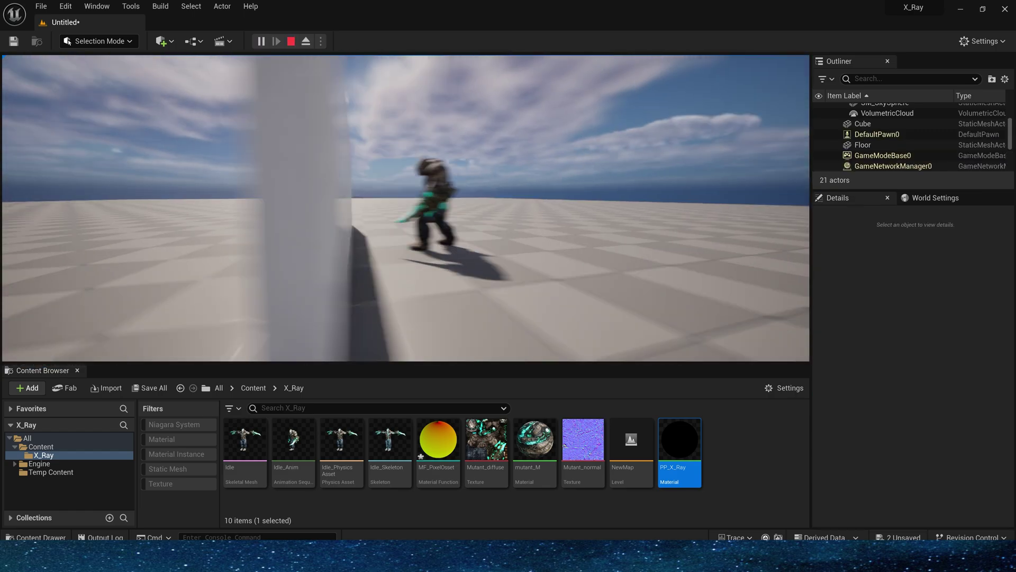